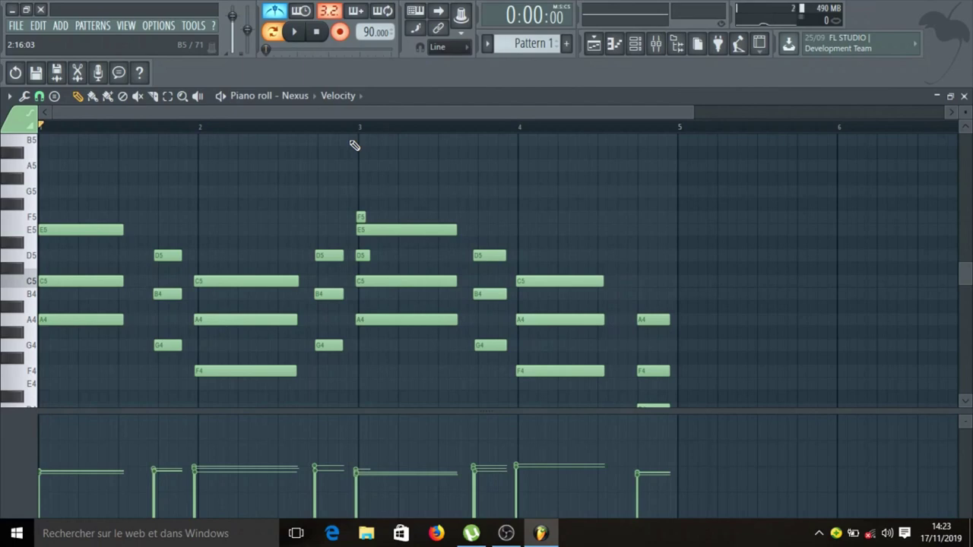
# - Paste a copy of all the piano roll notes over the originals and delete the pasted notes
pyautogui.hotkey('ctrl', 'a')
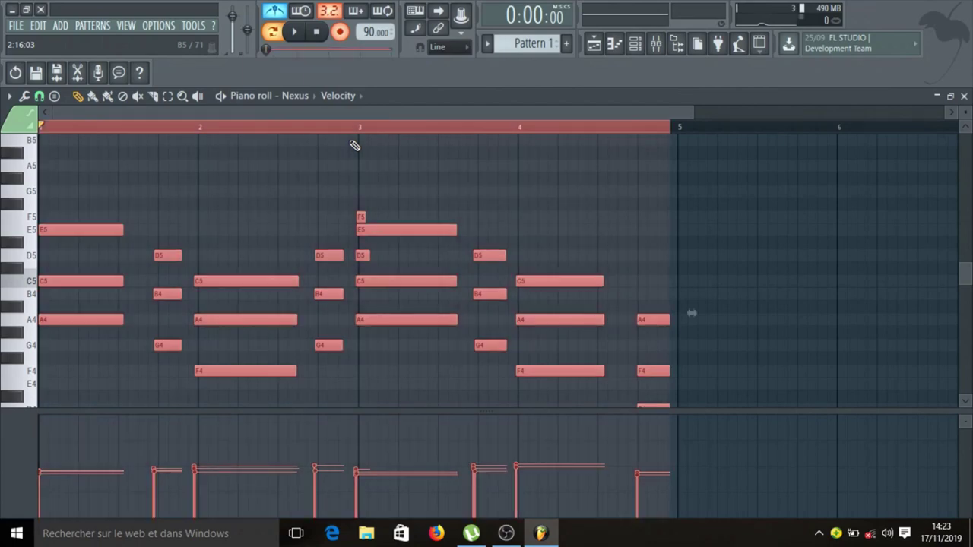
pyautogui.hotkey('ctrl', 'c')
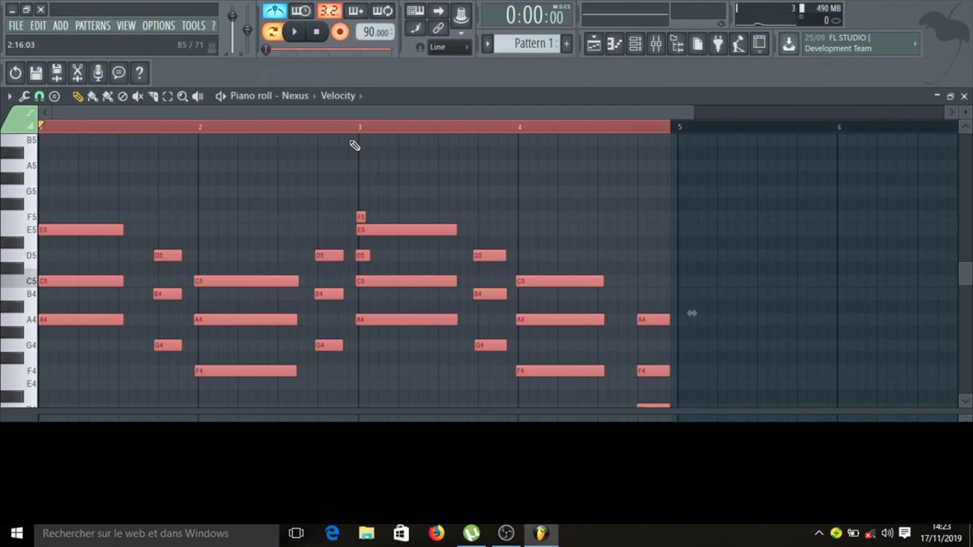
pyautogui.hotkey('ctrl', 'v')
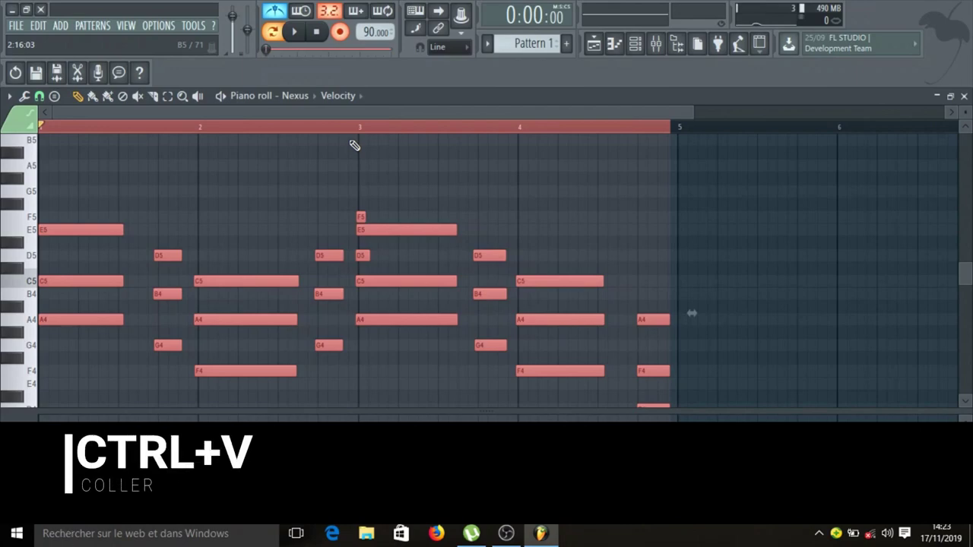
pyautogui.hotkey('ctrl', 'v')
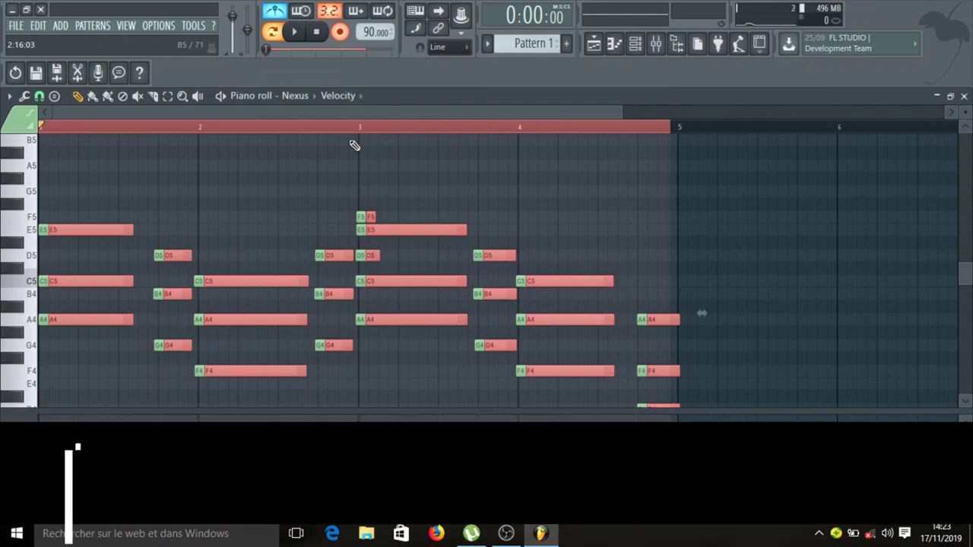
pyautogui.press('Delete')
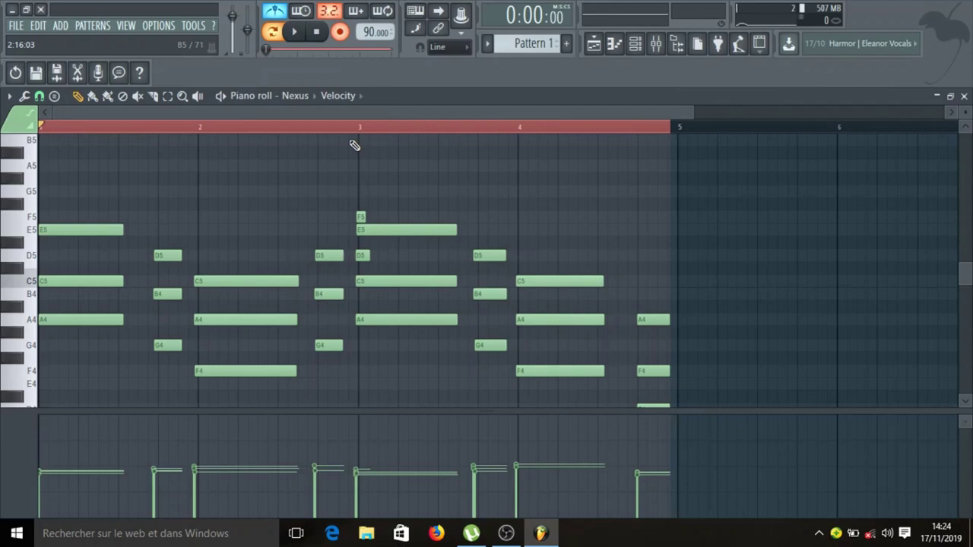
# - Duplicate all the notes directly after the existing phrase and undo the duplication
pyautogui.hotkey('ctrl', 'a')
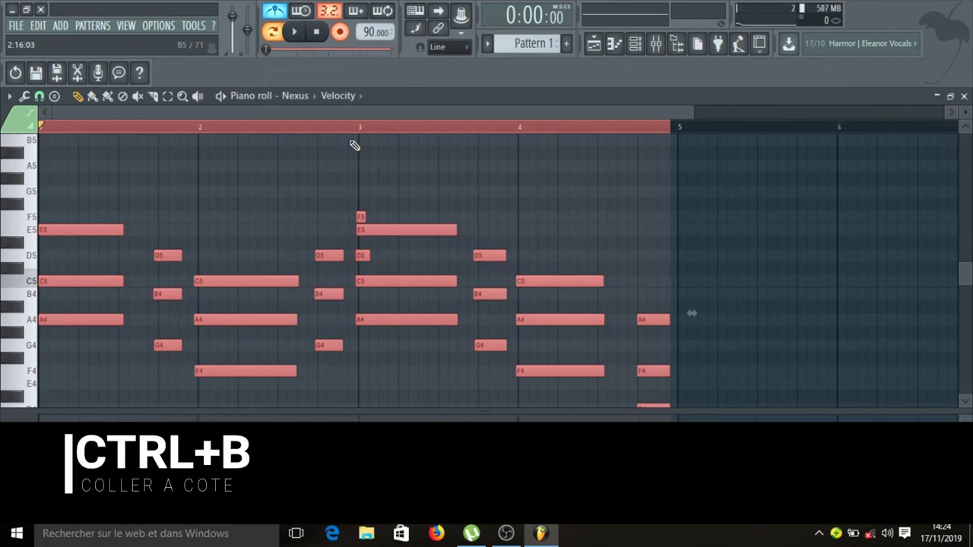
pyautogui.hotkey('ctrl', 'b')
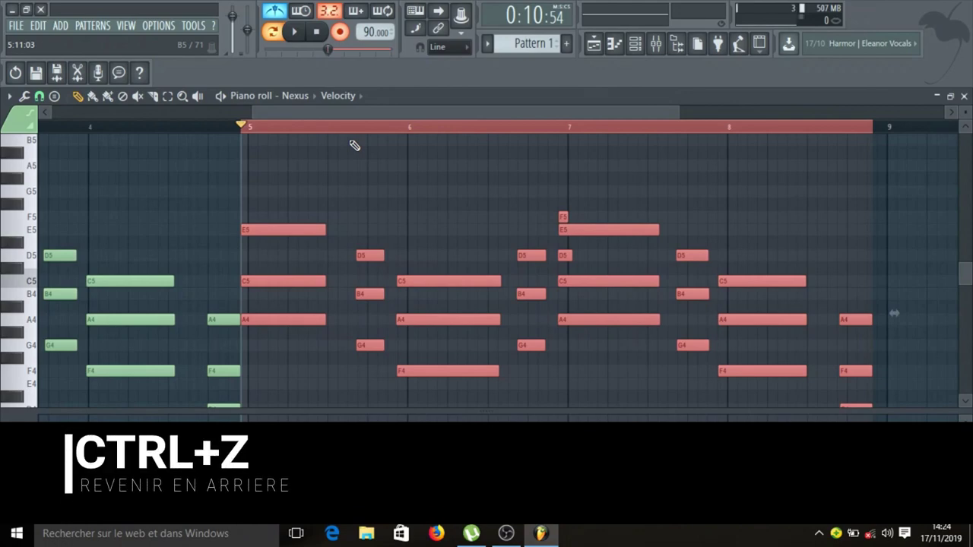
pyautogui.hotkey('ctrl', 'z')
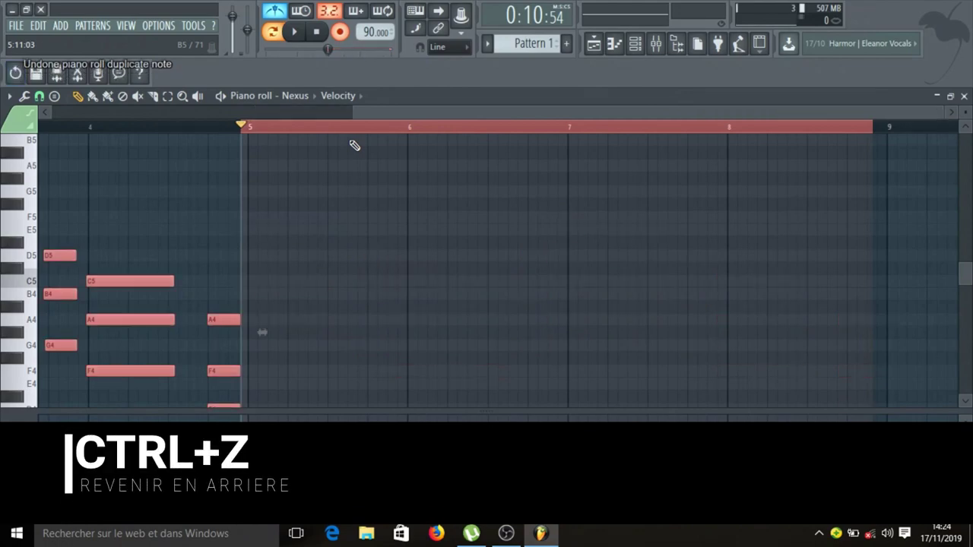
pyautogui.moveTo(383, 107); pyautogui.dragTo(76, 119)
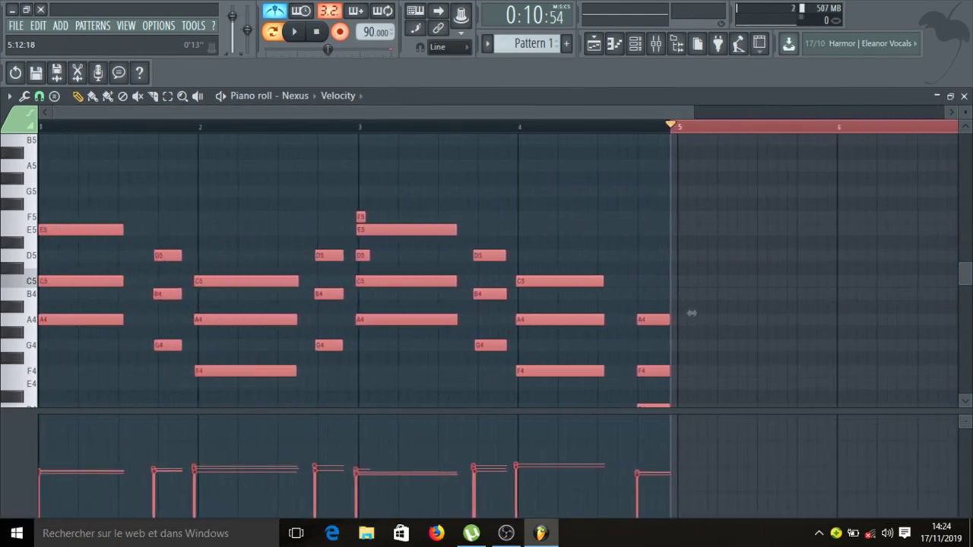
# - Select all the notes and quantize them to the current 1/3 step grid
pyautogui.hotkey('ctrl', 'a')
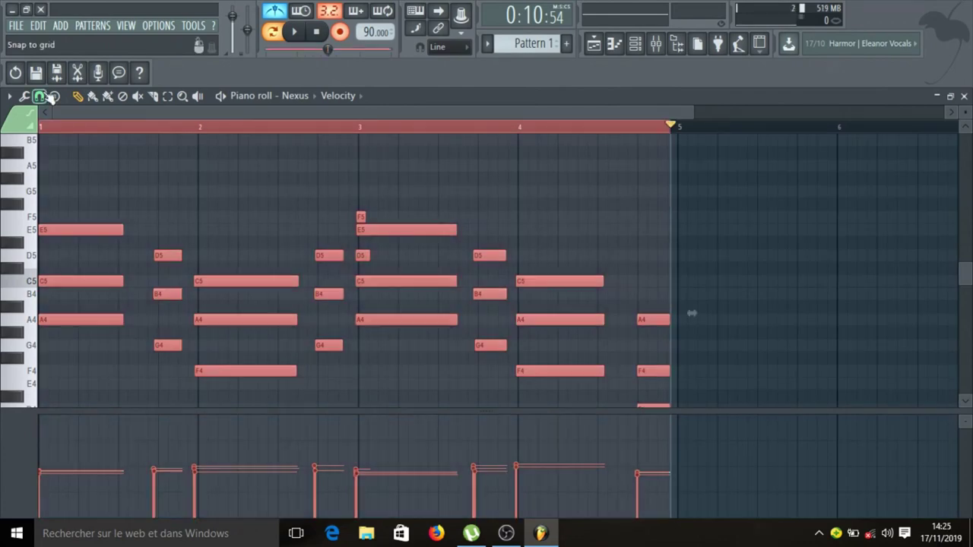
pyautogui.hotkey('ctrl', 'q')
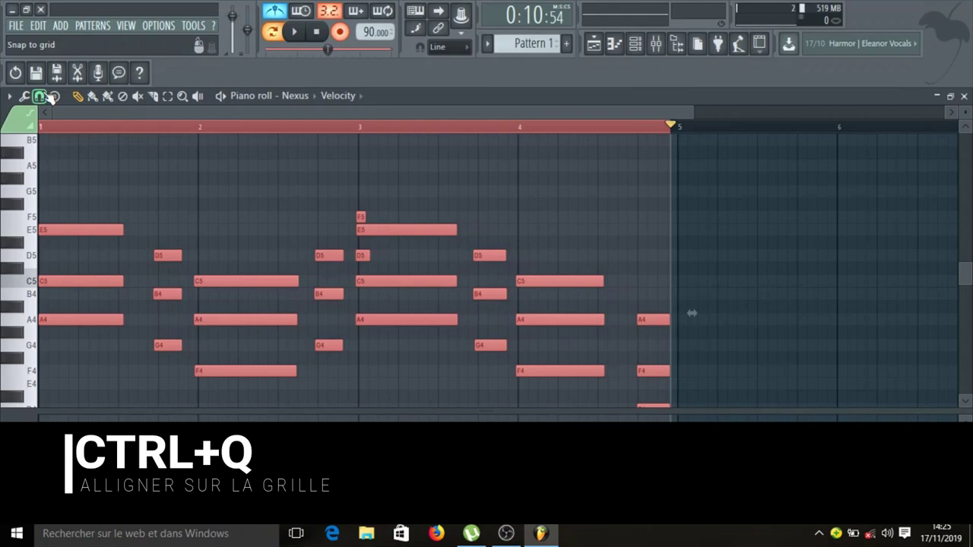
pyautogui.hotkey('ctrl', 'q')
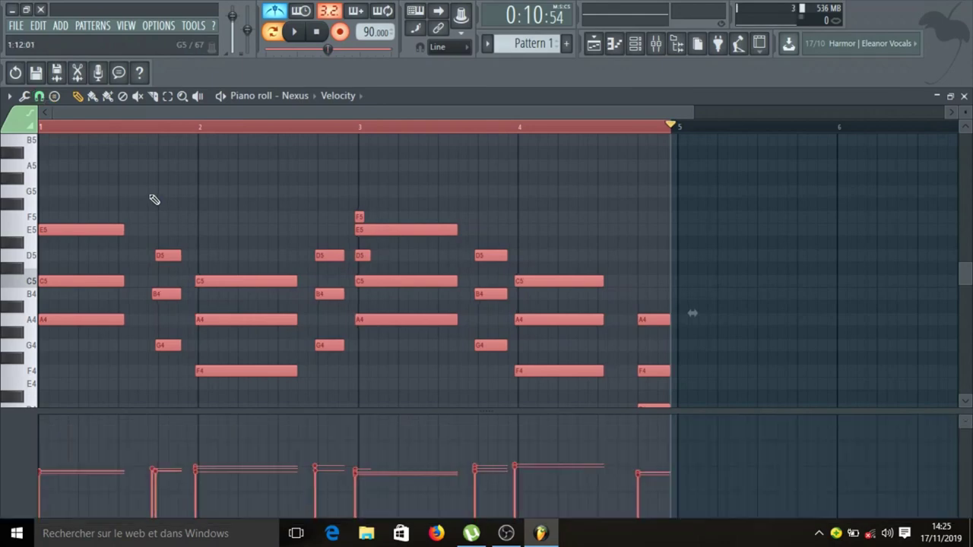
# - Set the piano roll snap to Line, quantize the selected notes to it and deselect them
pyautogui.click(39, 97)
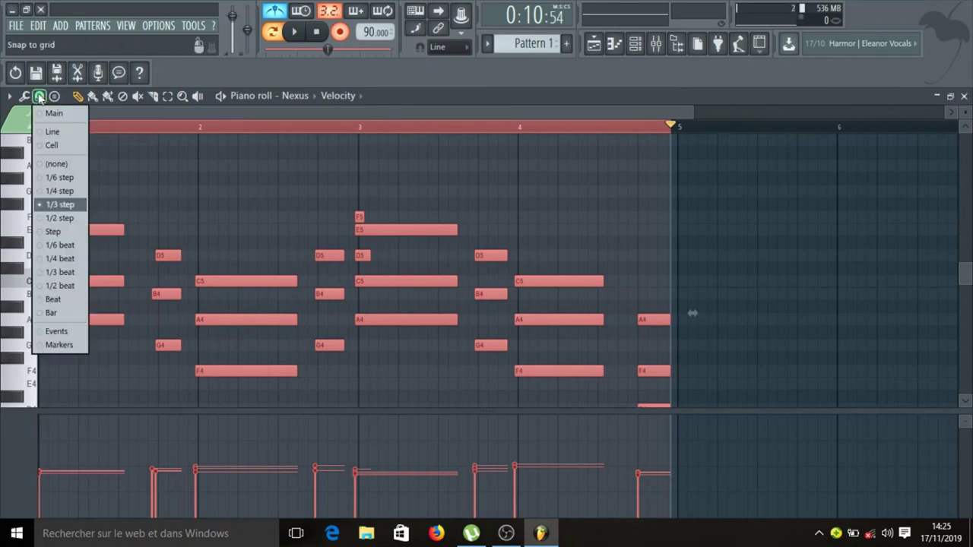
pyautogui.click(64, 134)
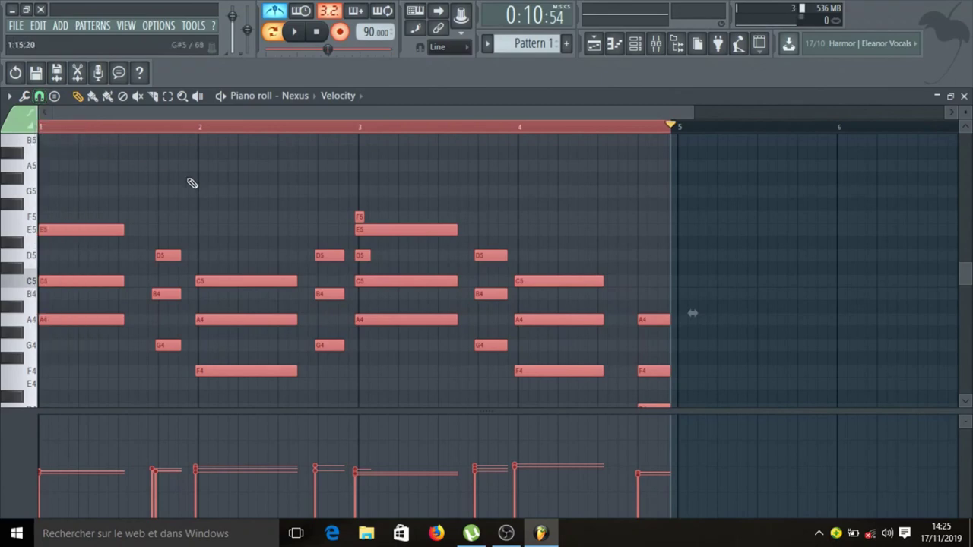
pyautogui.hotkey('ctrl', 'q')
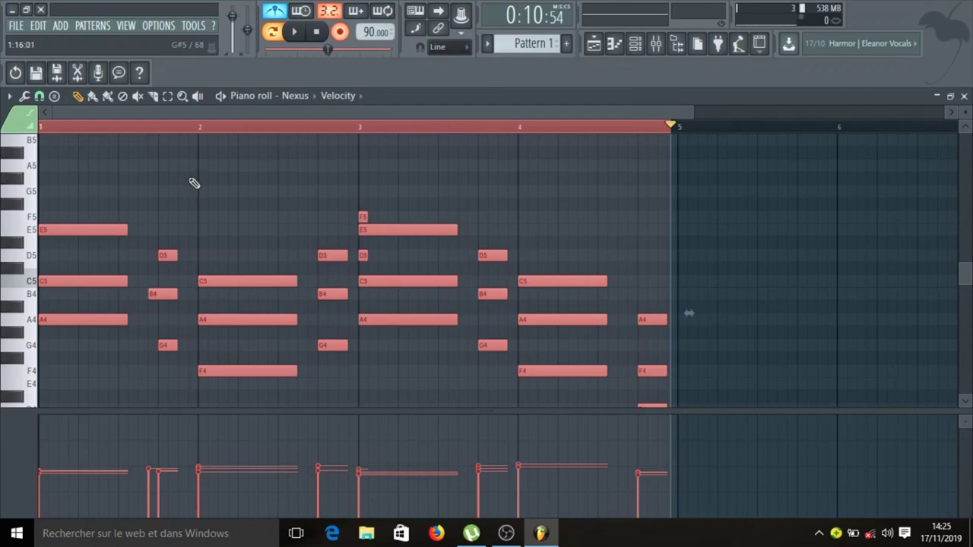
pyautogui.hotkey('ctrl', 'd')
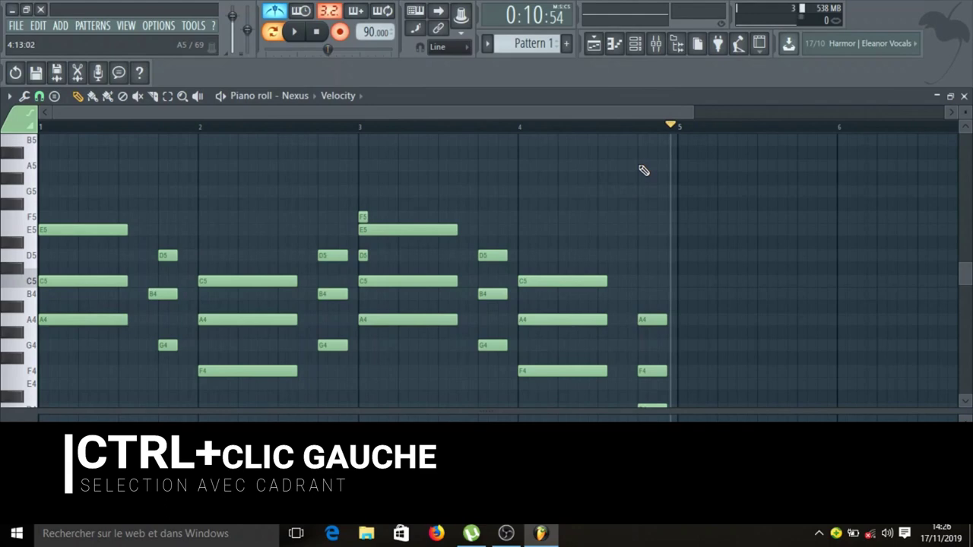
# - Turn off recording and delete the two short D5 and F5 notes at the start of bar 3
pyautogui.moveTo(637, 160); pyautogui.dragTo(547, 193)
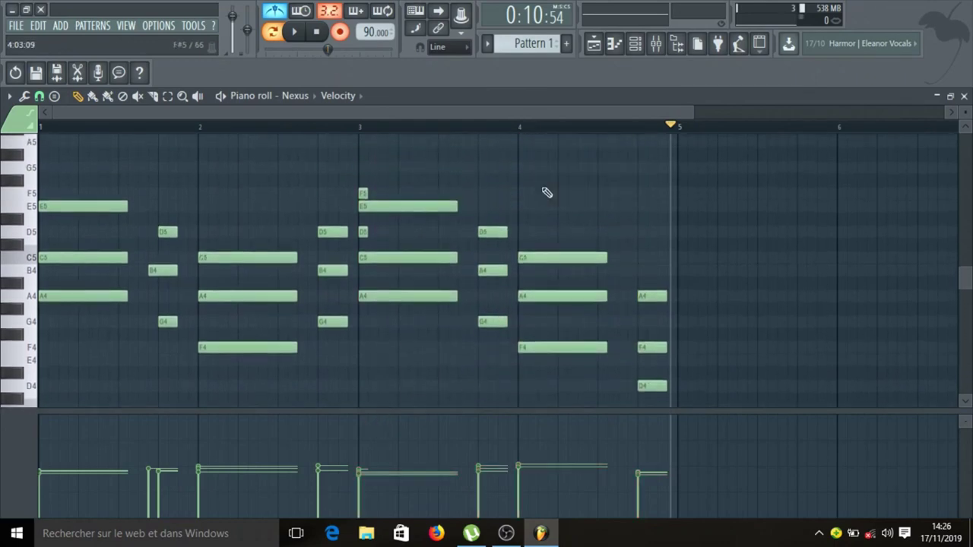
pyautogui.click(339, 32)
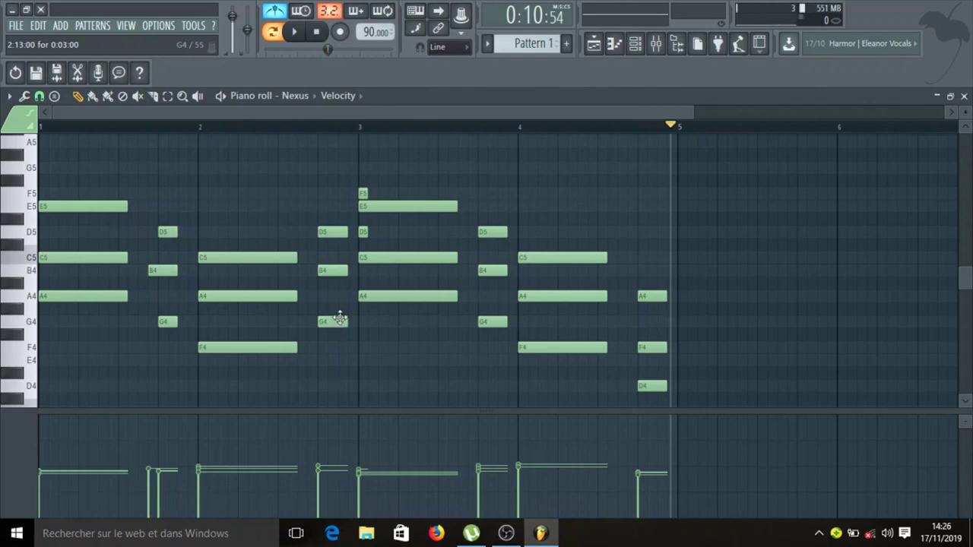
pyautogui.click(362, 232)
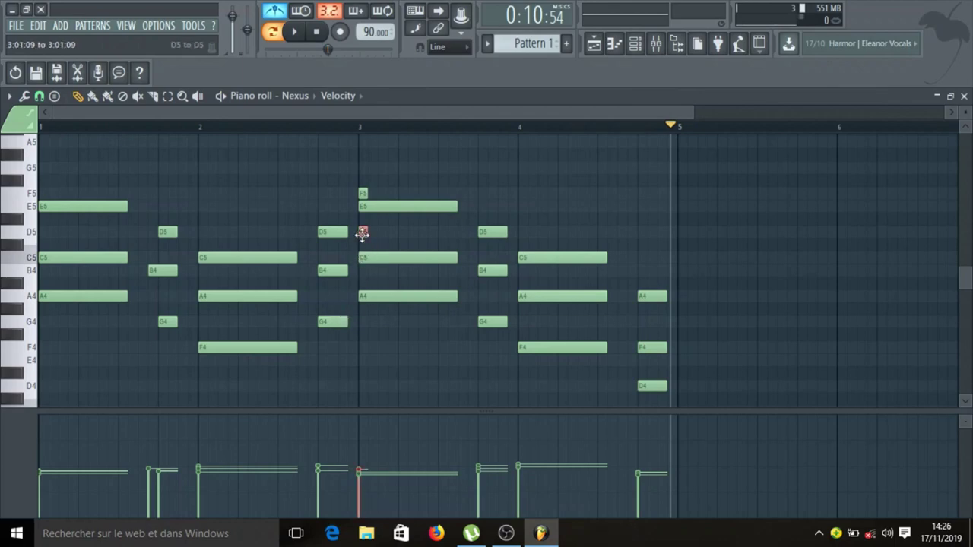
pyautogui.keyDown('shift'); pyautogui.click(363, 193); pyautogui.keyUp('shift')
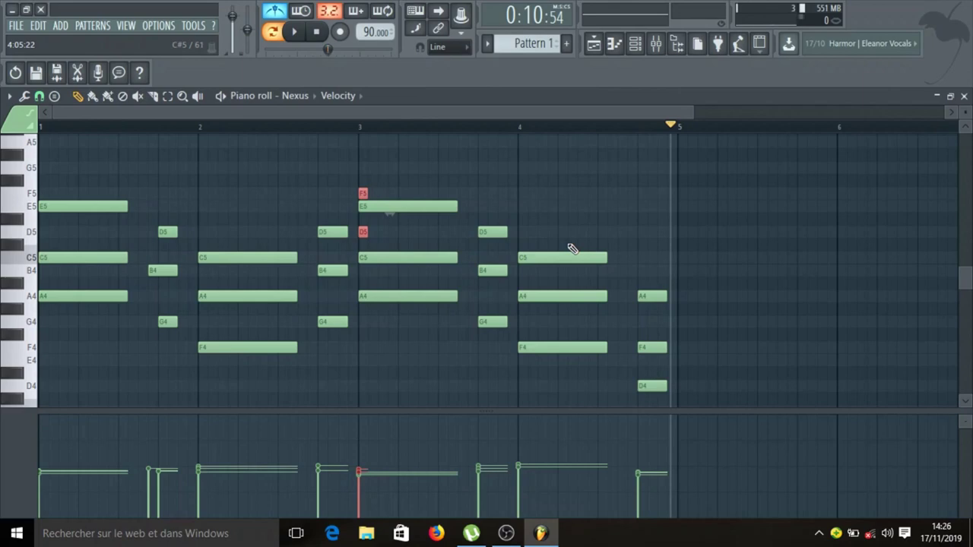
pyautogui.press('Delete')
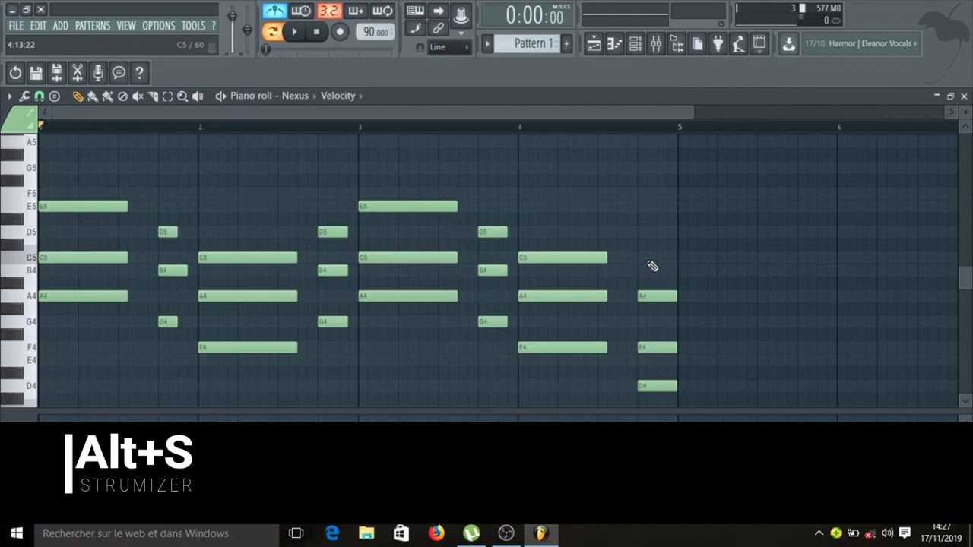
# - Strum the chords with the Strumizer, reducing the Start time strength to a slight offset, and accept
pyautogui.hotkey('alt', 's')
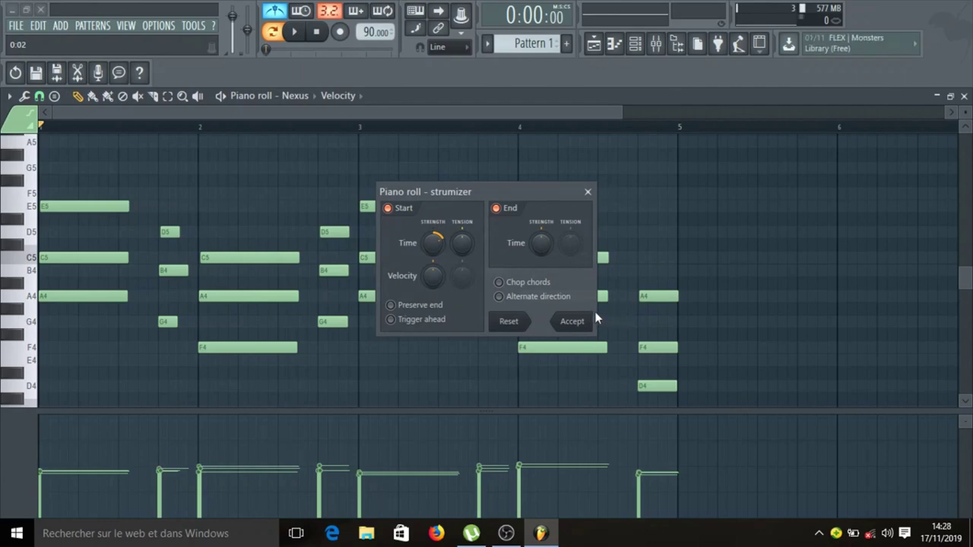
pyautogui.moveTo(434, 243); pyautogui.dragTo(434, 242)
pyautogui.moveTo(434, 242); pyautogui.dragTo(434, 257)
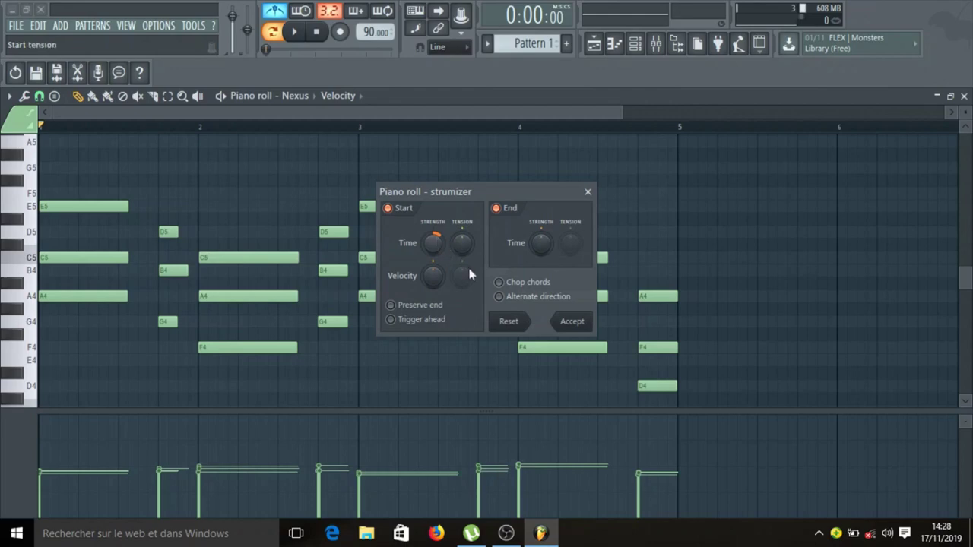
pyautogui.click(571, 322)
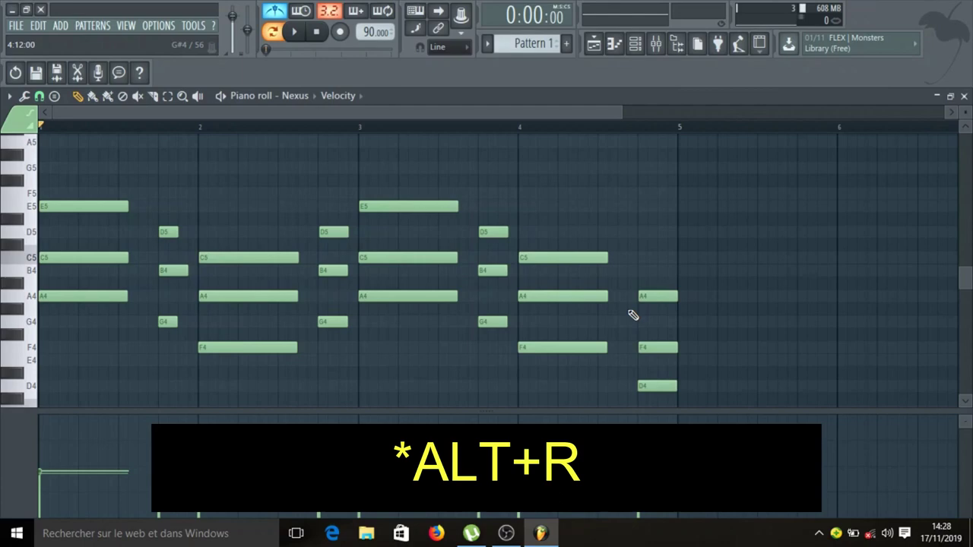
# - Randomize the note velocities by 21% with the randomizer's Pattern section disabled, and play the pattern back
pyautogui.hotkey('alt', 'r')
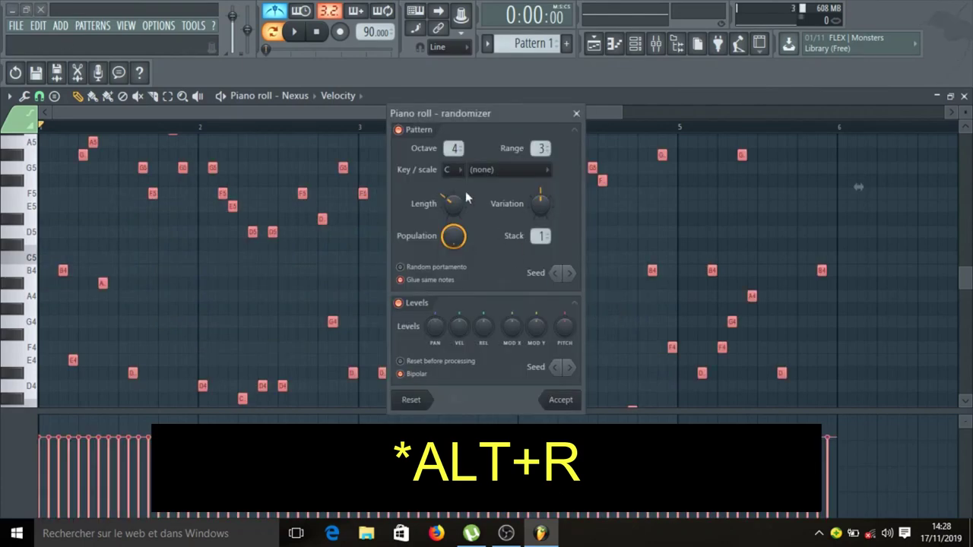
pyautogui.click(400, 132)
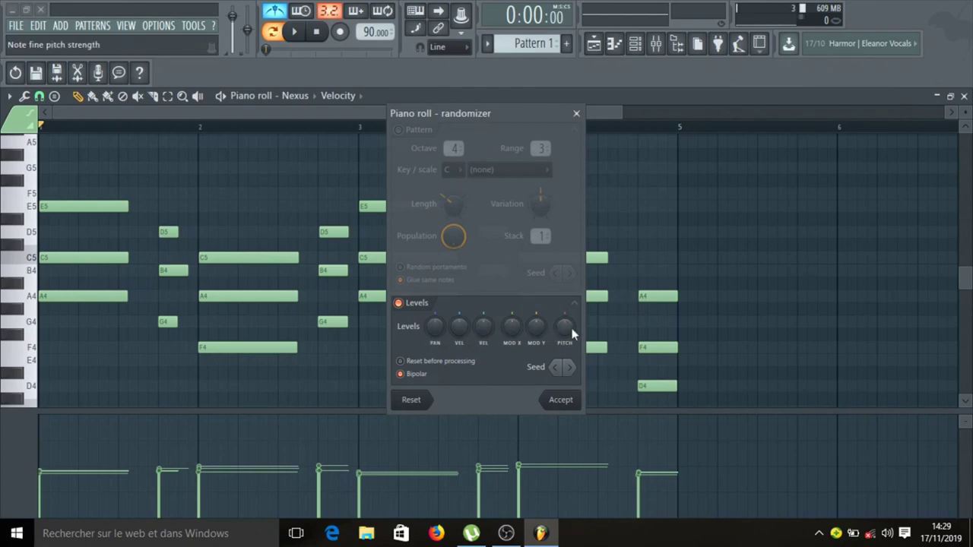
pyautogui.moveTo(435, 326)
pyautogui.mouseDown()
pyautogui.moveTo(435, 290)
pyautogui.moveTo(432, 334)
pyautogui.moveTo(438, 311)
pyautogui.mouseUp()
pyautogui.moveTo(465, 338)
pyautogui.mouseDown()
pyautogui.moveTo(465, 308)
pyautogui.moveTo(465, 334)
pyautogui.mouseUp()
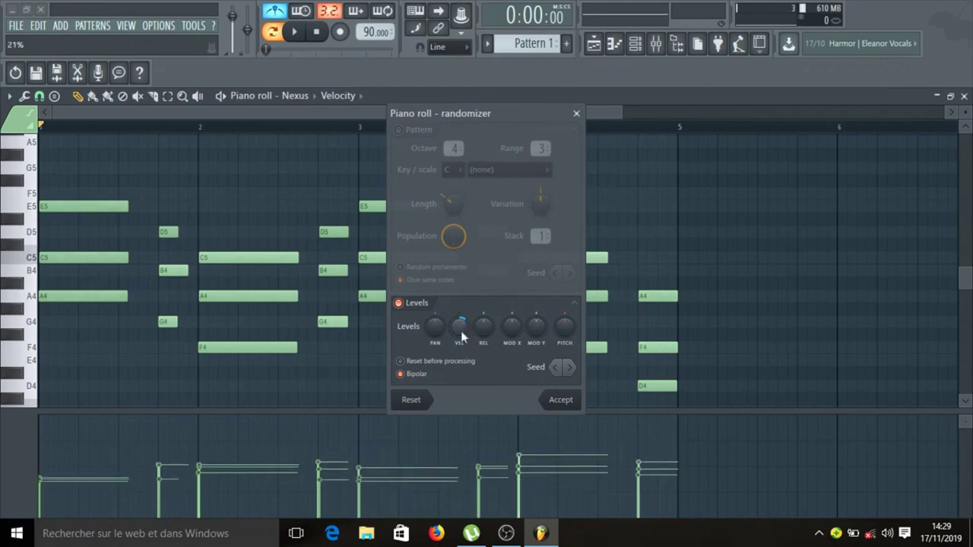
pyautogui.click(560, 402)
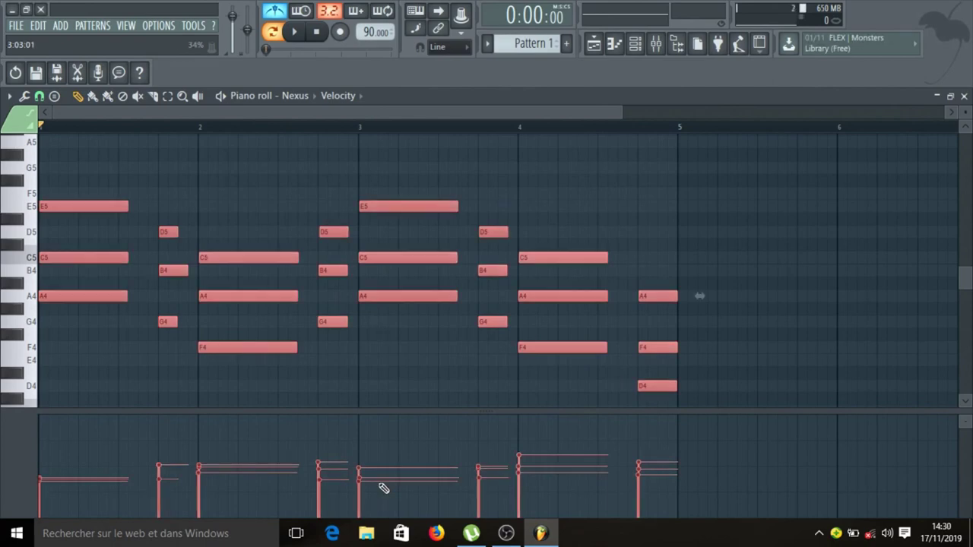
pyautogui.press('space')
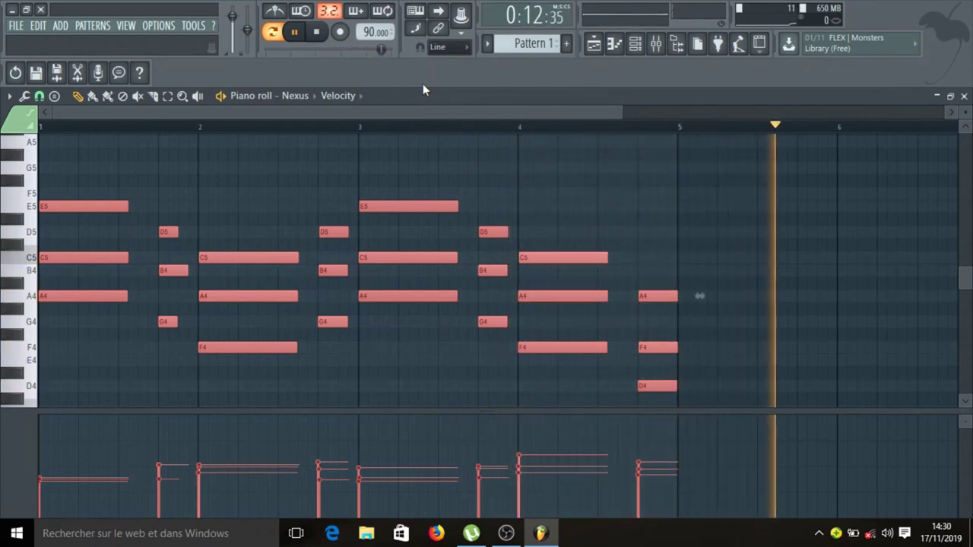
pyautogui.press('space')
# - Shift all the notes down and up by octaves, finish one octave above their original pitch, and play the pattern
pyautogui.hotkey('ctrl', 'a')
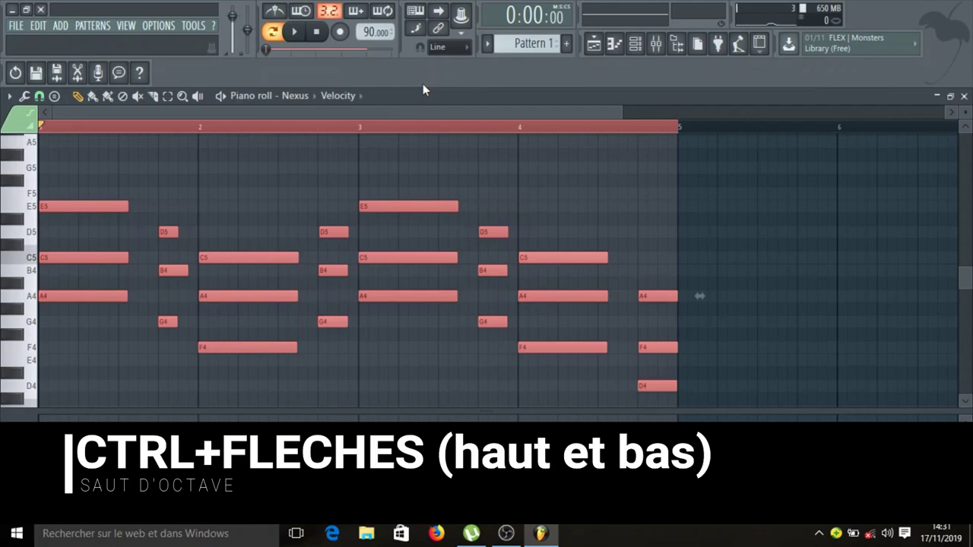
pyautogui.hotkey('ctrl', 'Down')
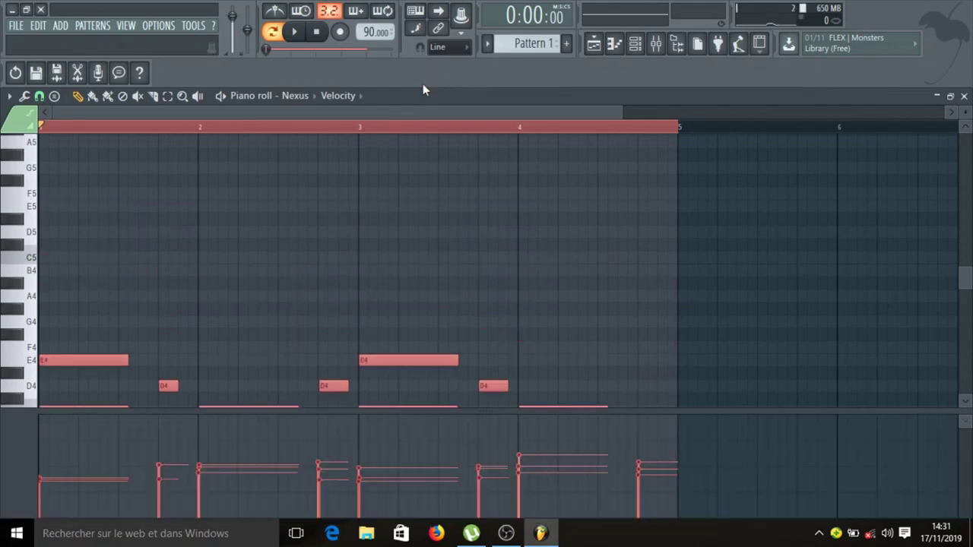
pyautogui.hotkey('ctrl', 'Up')
pyautogui.hotkey('ctrl', 'Up')
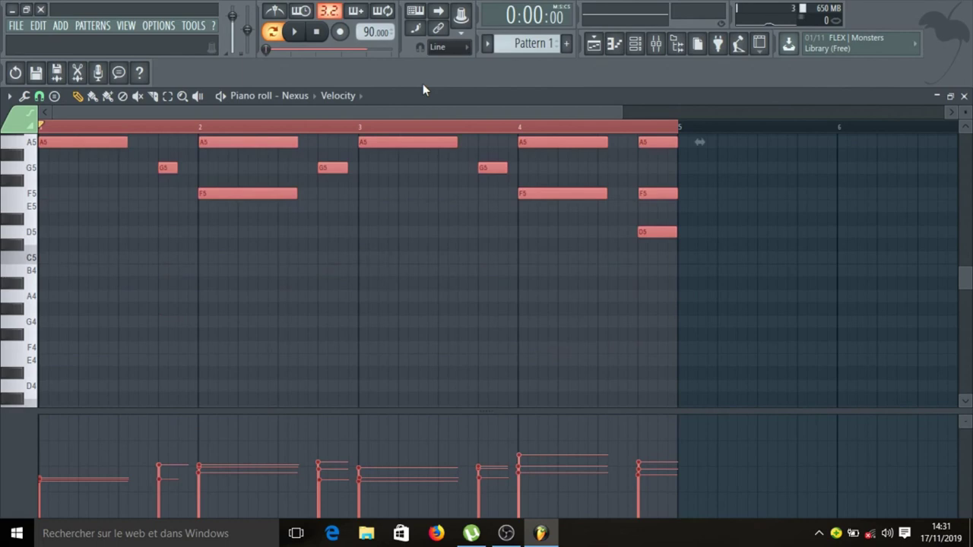
pyautogui.hotkey('ctrl', 'Down')
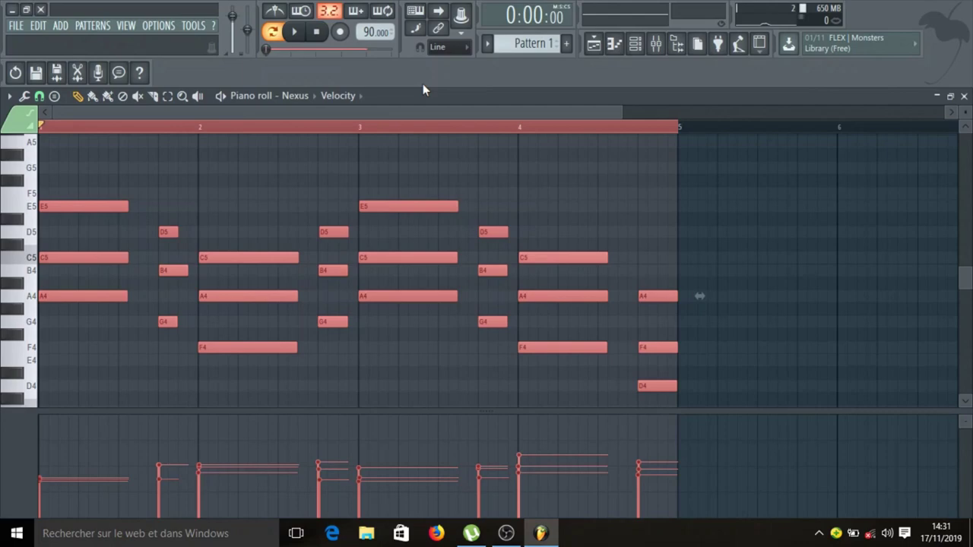
pyautogui.hotkey('ctrl', 'Up')
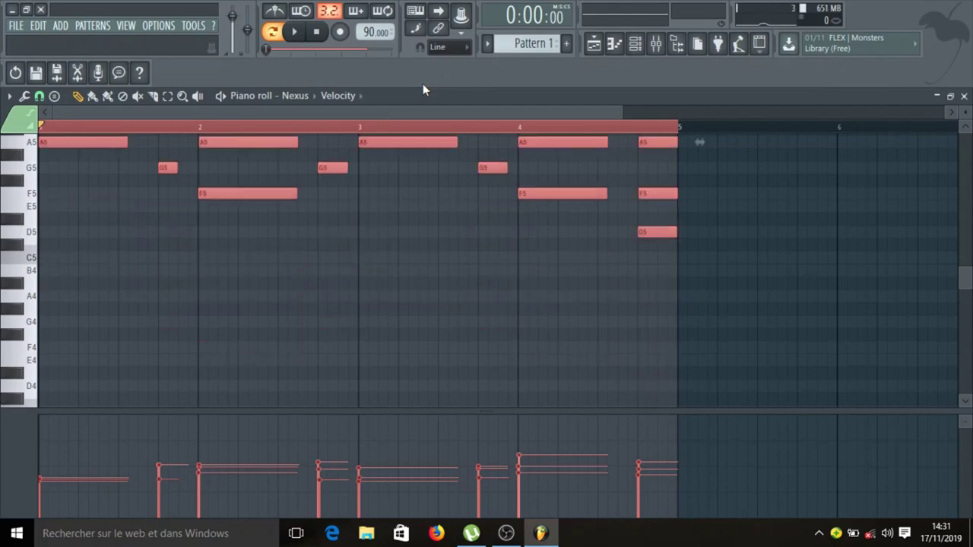
pyautogui.press('space')
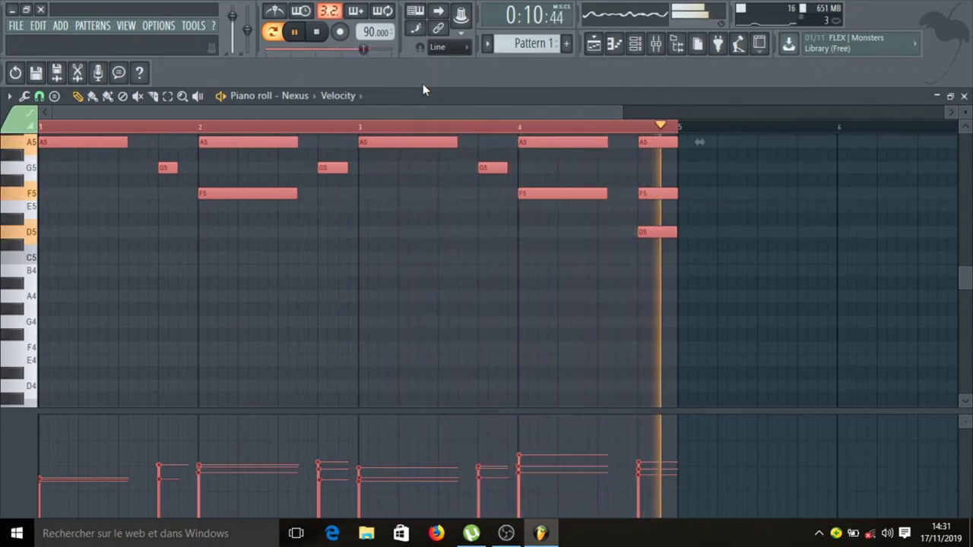
# - Lower all the notes by two octaves, play the pattern, and raise them back up one octave
pyautogui.press('space')
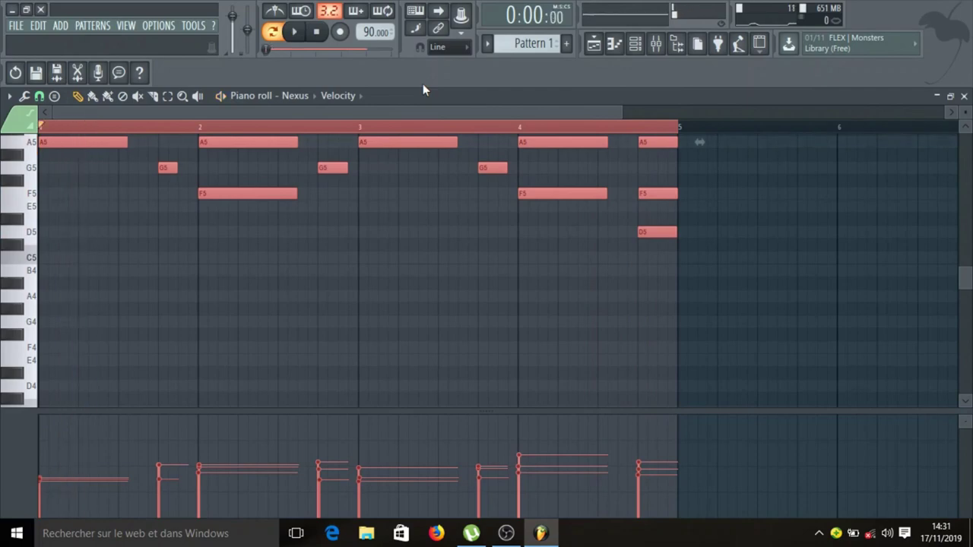
pyautogui.hotkey('ctrl', 'Down')
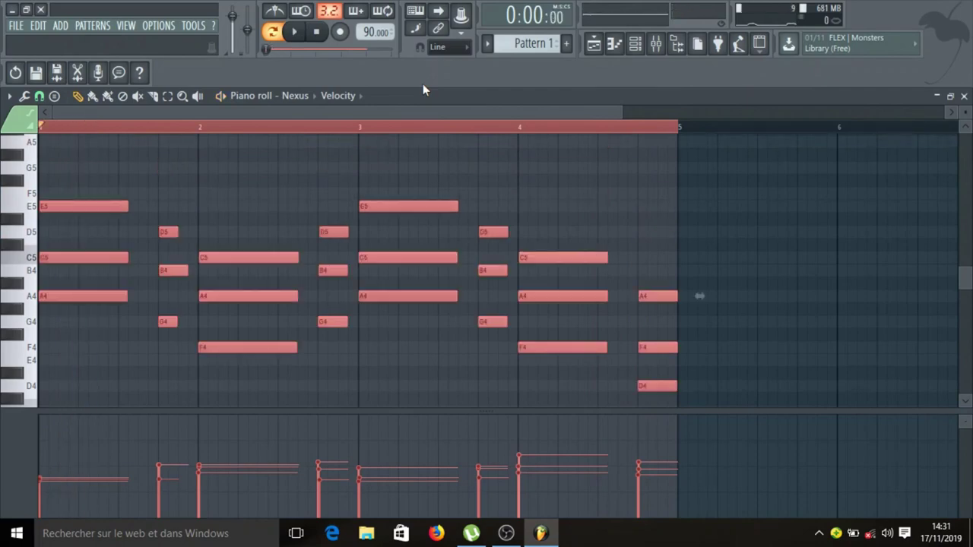
pyautogui.hotkey('ctrl', 'Down')
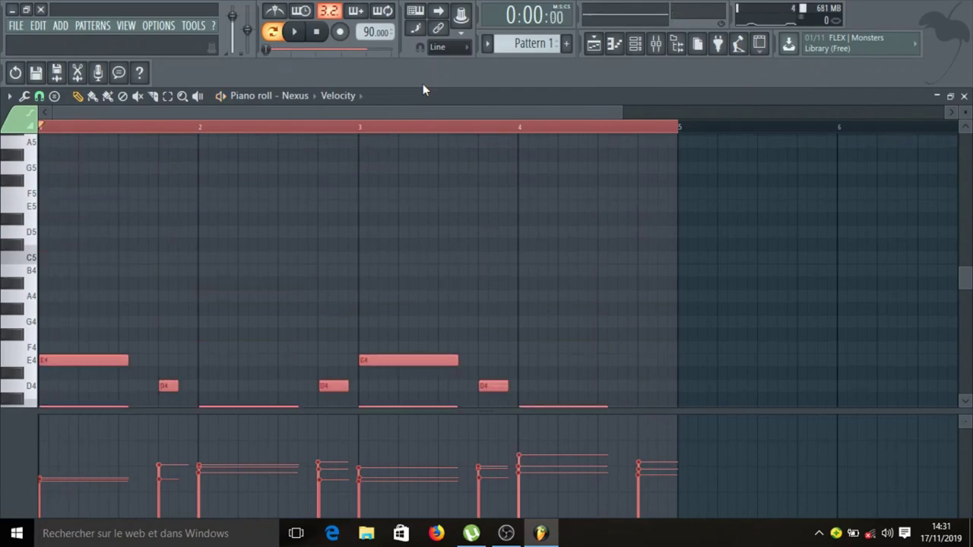
pyautogui.press('space')
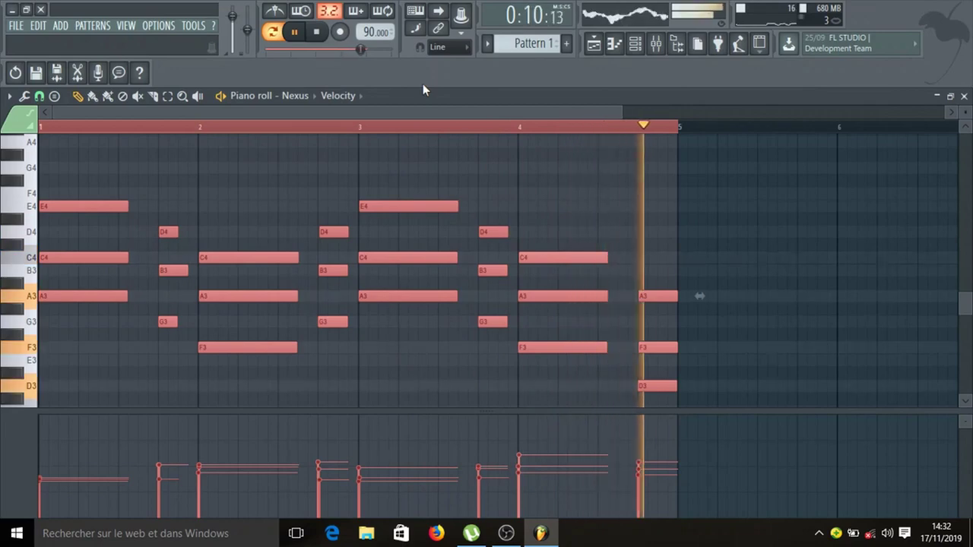
pyautogui.press('space')
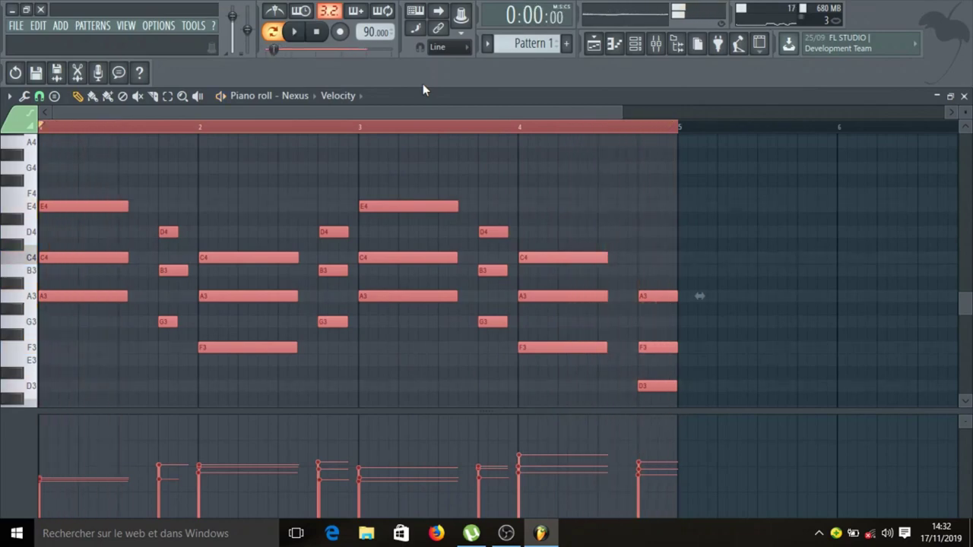
pyautogui.hotkey('ctrl', 'Up')
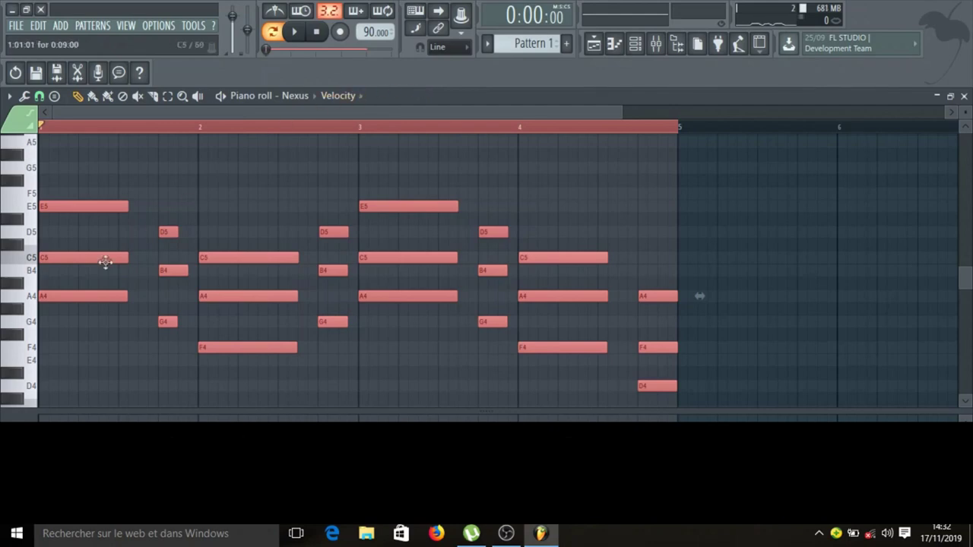
# - Transpose all the notes up three semitones, down five, and back up two to their starting pitch
pyautogui.hotkey('shift', 'Up')
pyautogui.hotkey('shift', 'Up')
pyautogui.hotkey('shift', 'Up')
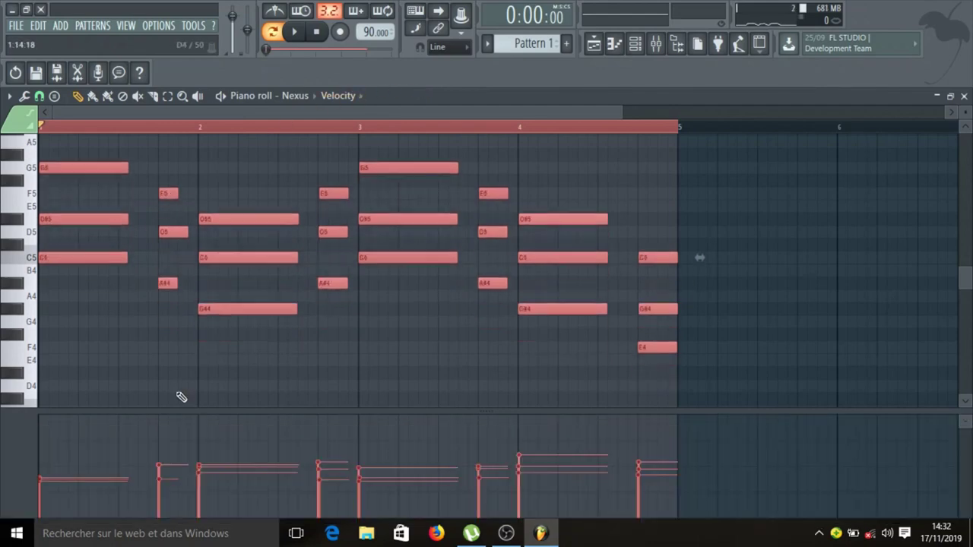
pyautogui.hotkey('shift', 'Down')
pyautogui.hotkey('shift', 'Down')
pyautogui.hotkey('shift', 'Down')
pyautogui.hotkey('shift', 'Down')
pyautogui.hotkey('shift', 'Down')
pyautogui.hotkey('shift', 'Down')
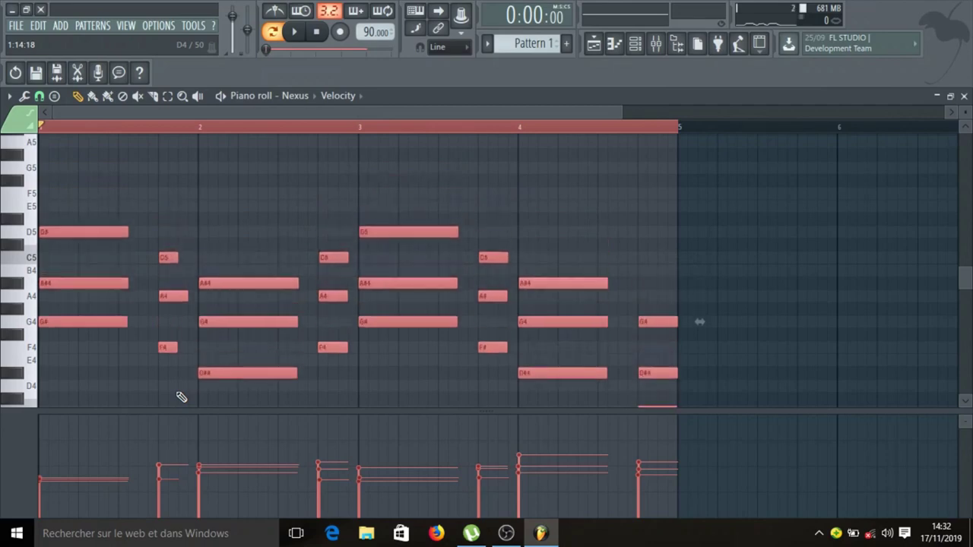
pyautogui.hotkey('shift', 'Up')
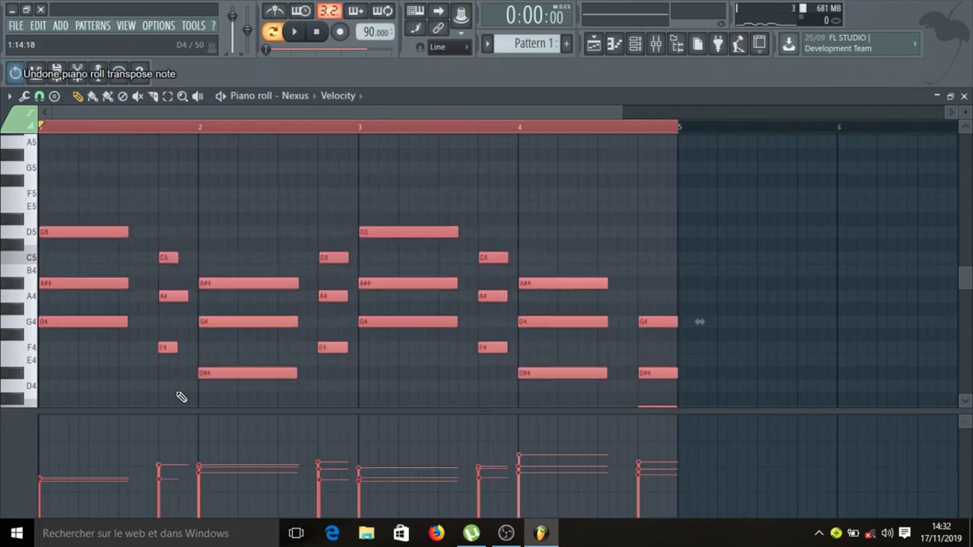
pyautogui.hotkey('shift', 'Up')
pyautogui.hotkey('shift', 'Up')
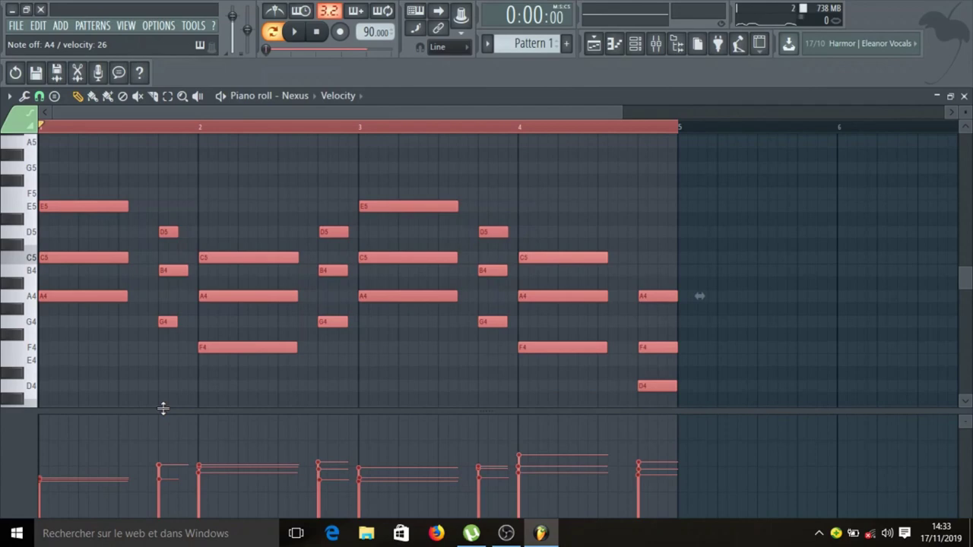
# - Transpose all the notes up two semitones and play the pattern
pyautogui.hotkey('shift', 'Up')
pyautogui.hotkey('shift', 'Up')
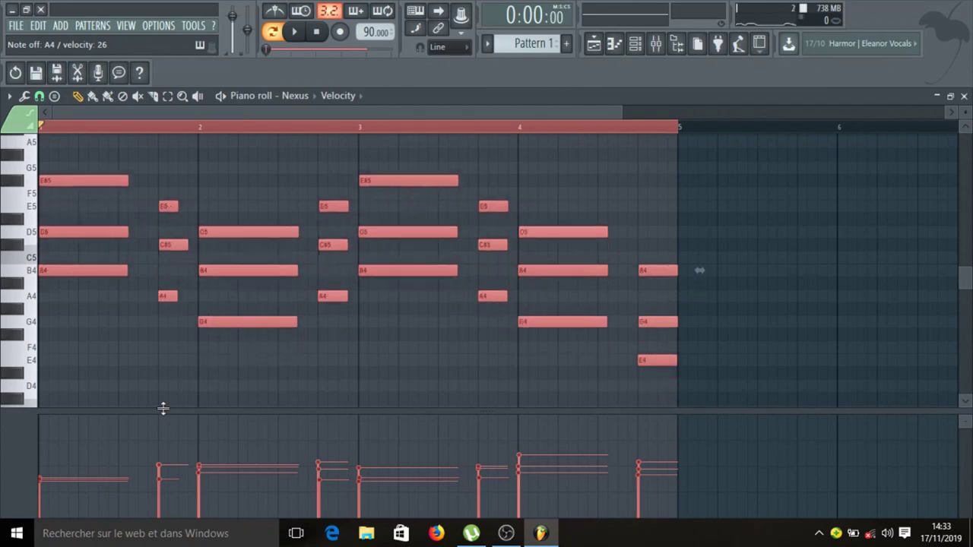
pyautogui.press('space')
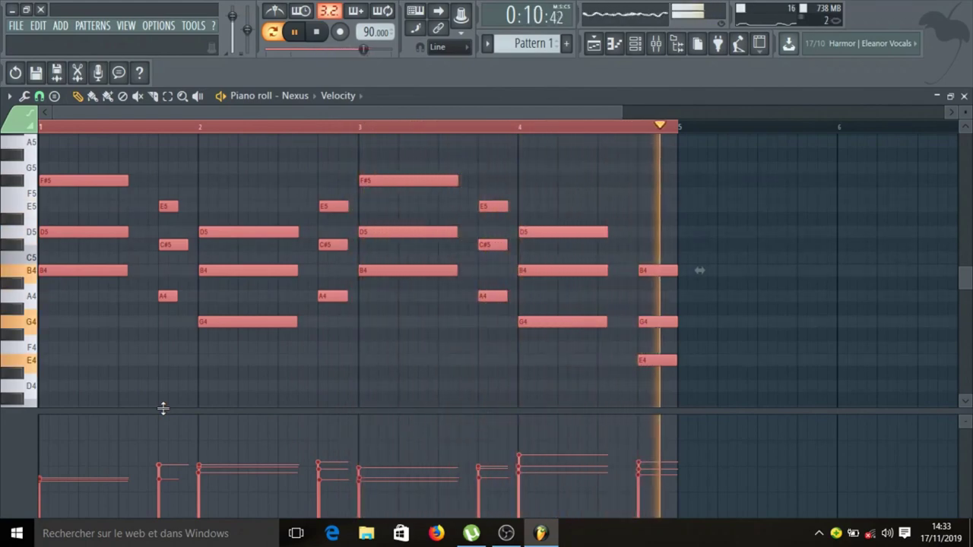
pyautogui.press('space')
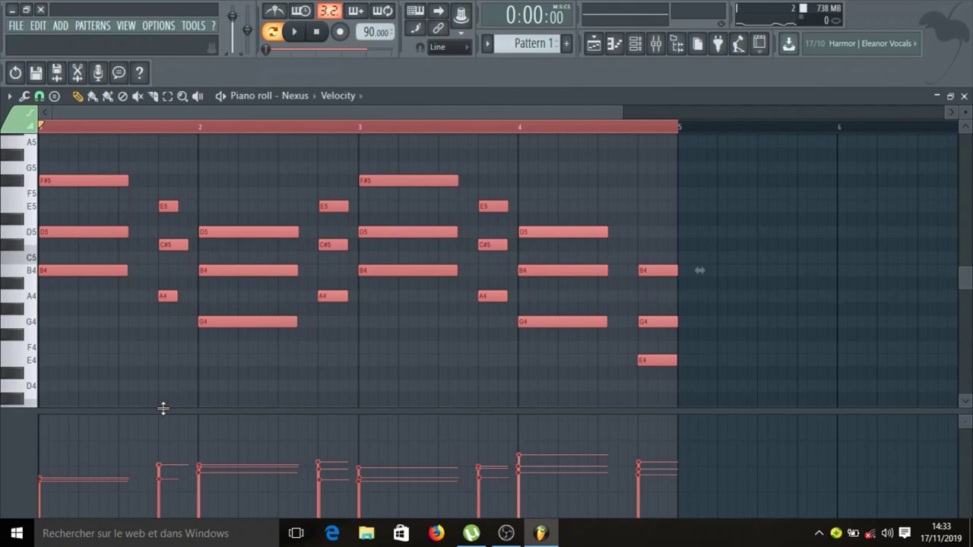
# - Transpose all the notes down four semitones and play the pattern again
pyautogui.press('Down')
pyautogui.press('Down')
pyautogui.press('Down')
pyautogui.press('Down')
pyautogui.press('space')
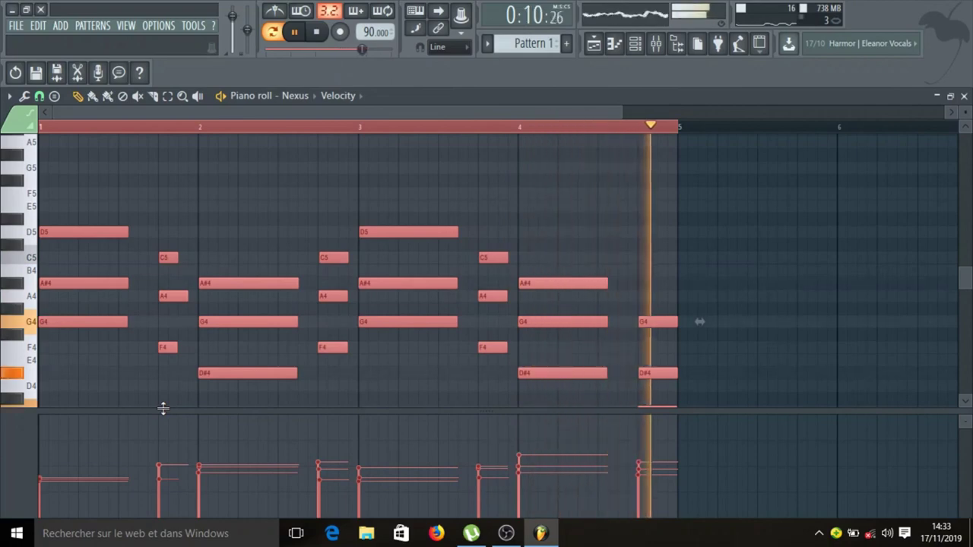
pyautogui.press('space')
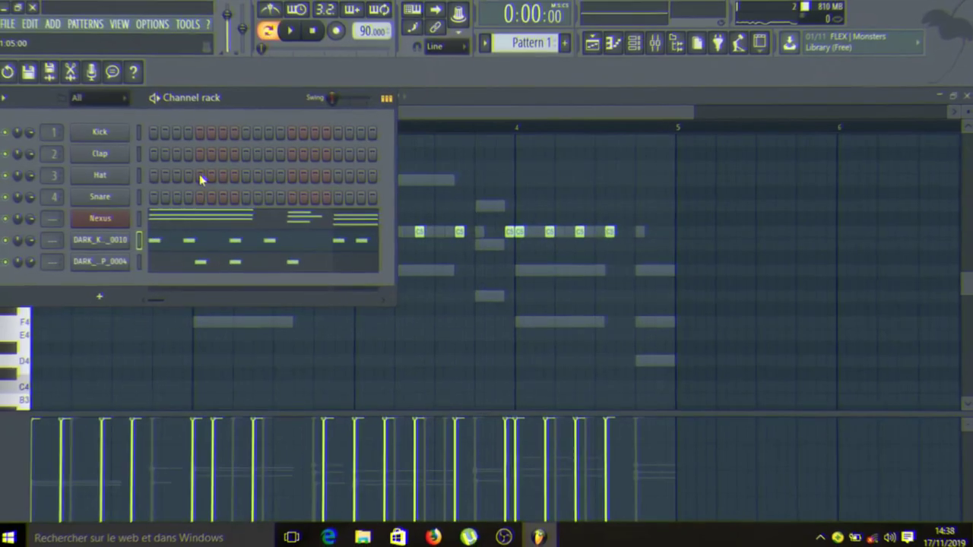
# - Play Pattern 1 with the Nexus, kick and snare/clap channels together
pyautogui.click(144, 262)
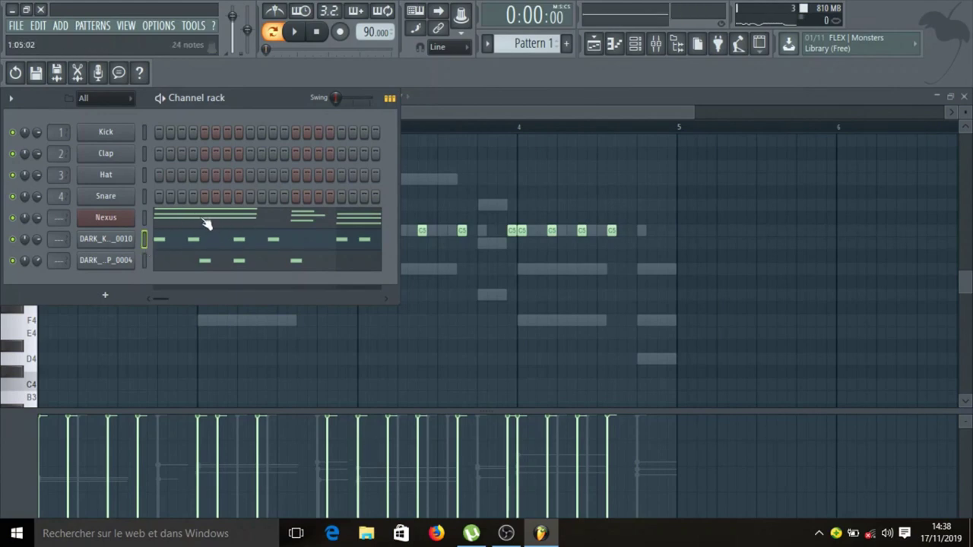
pyautogui.click(295, 32)
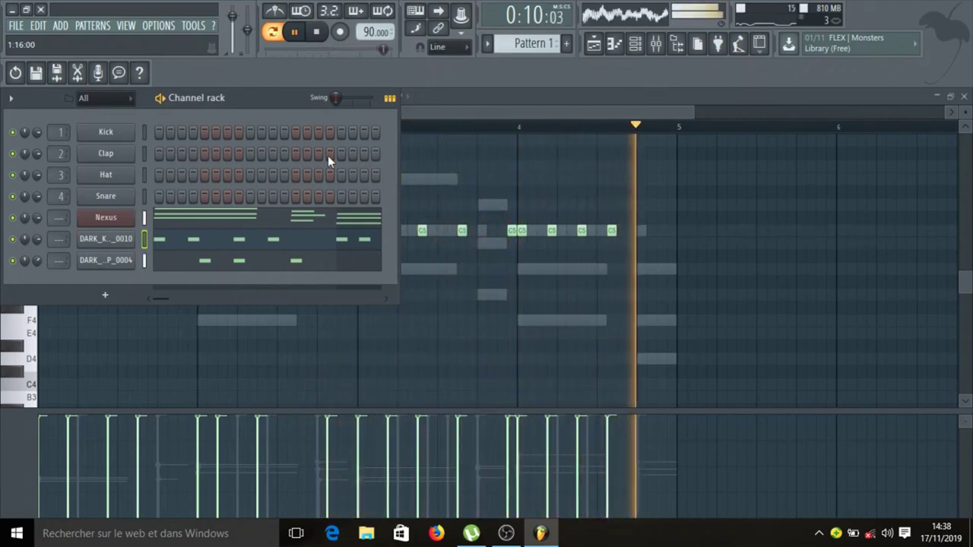
pyautogui.press('space')
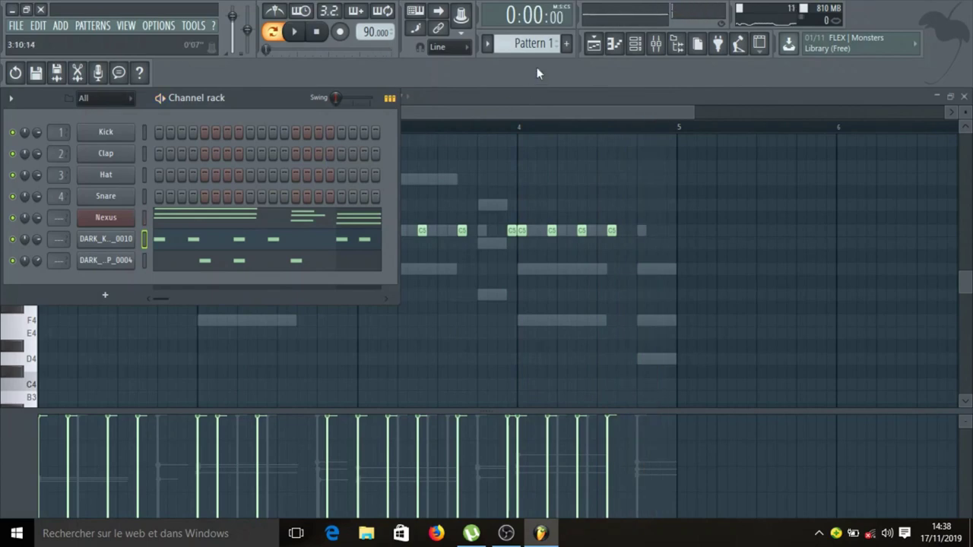
# - Place Pattern 1 at bar 1 on Track 1 of the playlist and split it by channel
pyautogui.press('F5')
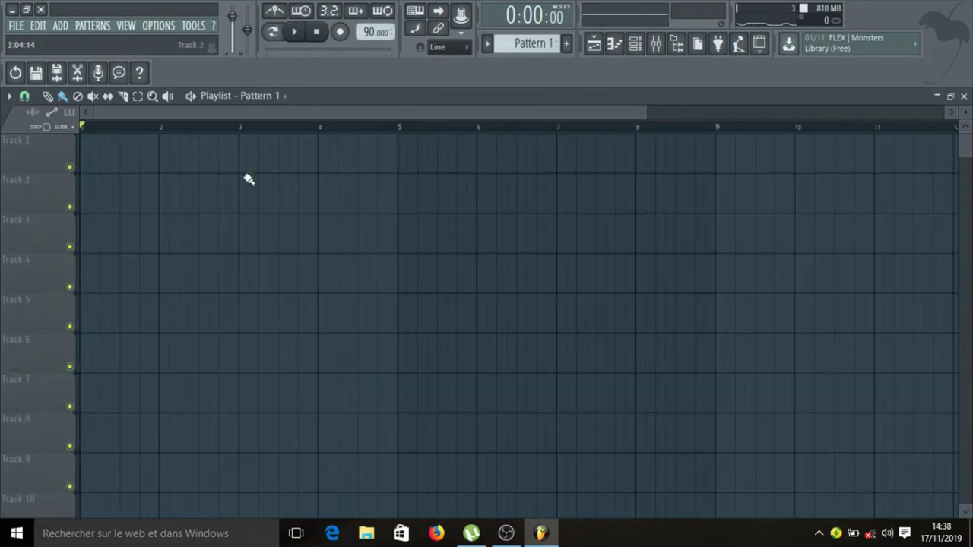
pyautogui.click(91, 163)
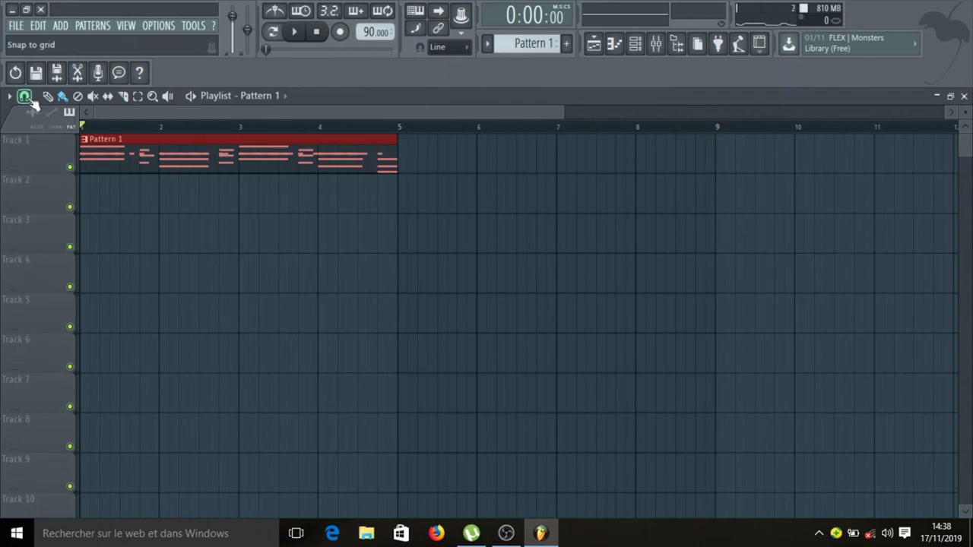
pyautogui.click(487, 43)
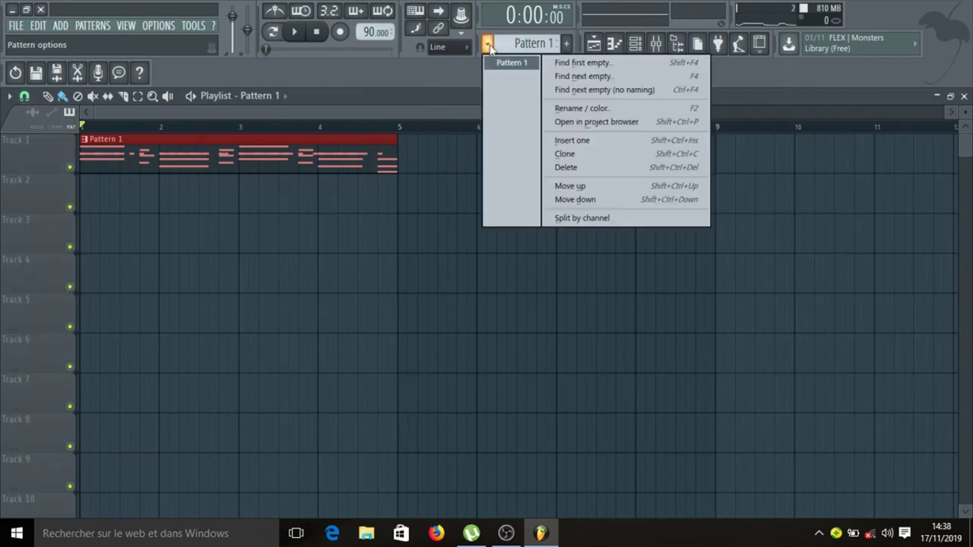
pyautogui.click(573, 218)
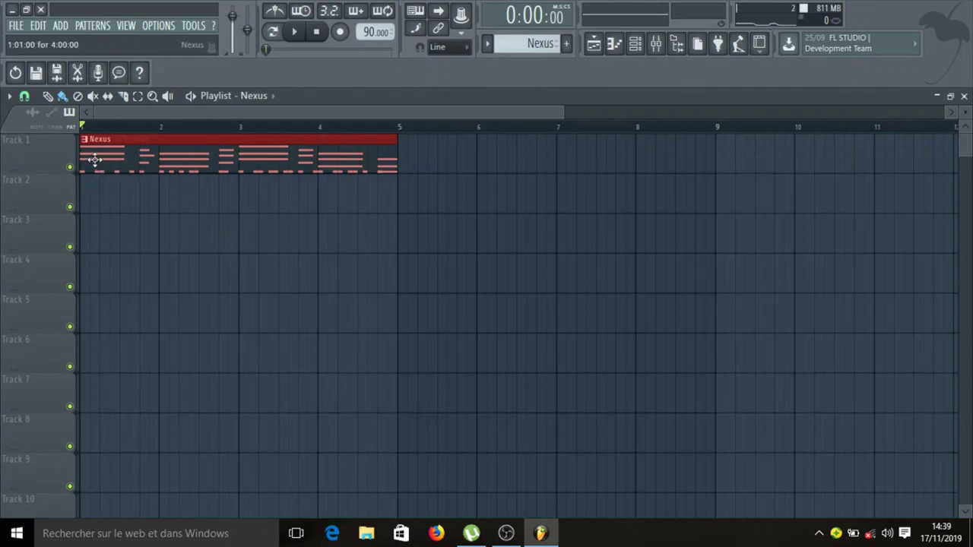
# - Move the DARK_KICK_0010 clip to Track 2 and the DARK_SNR&CLP_0004 clip to Track 3, both starting at bar 1
pyautogui.click(167, 251)
pyautogui.click(94, 164)
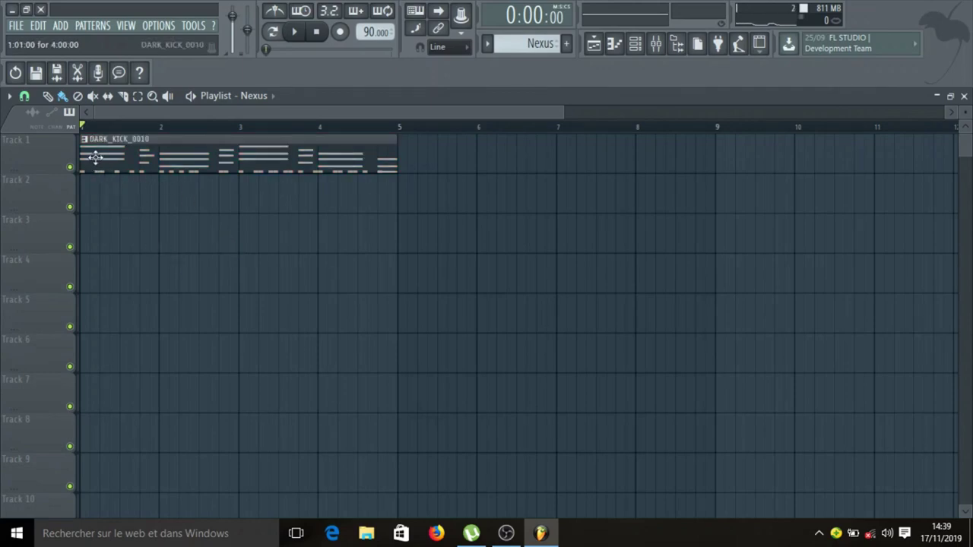
pyautogui.moveTo(95, 158); pyautogui.dragTo(96, 206)
pyautogui.moveTo(96, 152); pyautogui.dragTo(95, 255)
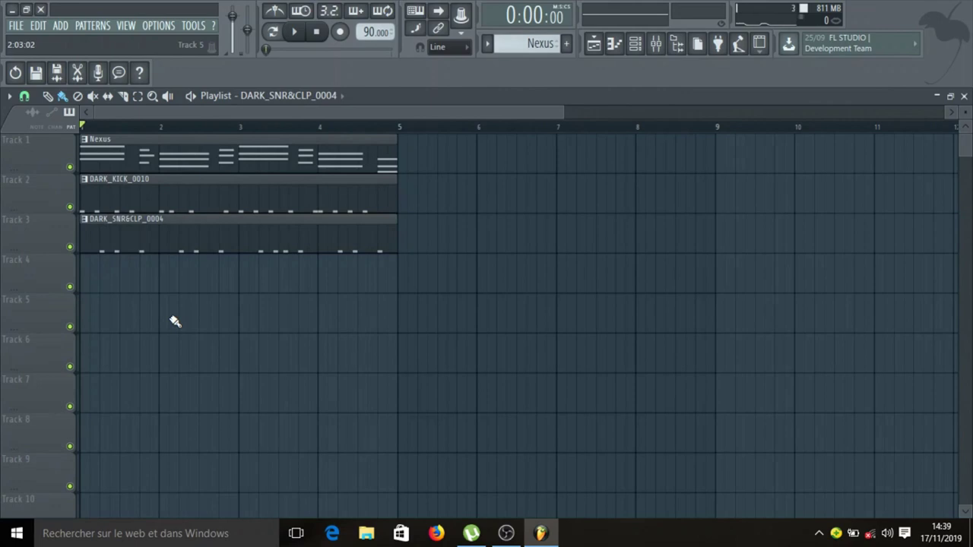
# - Select all the playlist clips, move them down four tracks, and move them back up to Tracks 1 to 3
pyautogui.hotkey('ctrl', 'a')
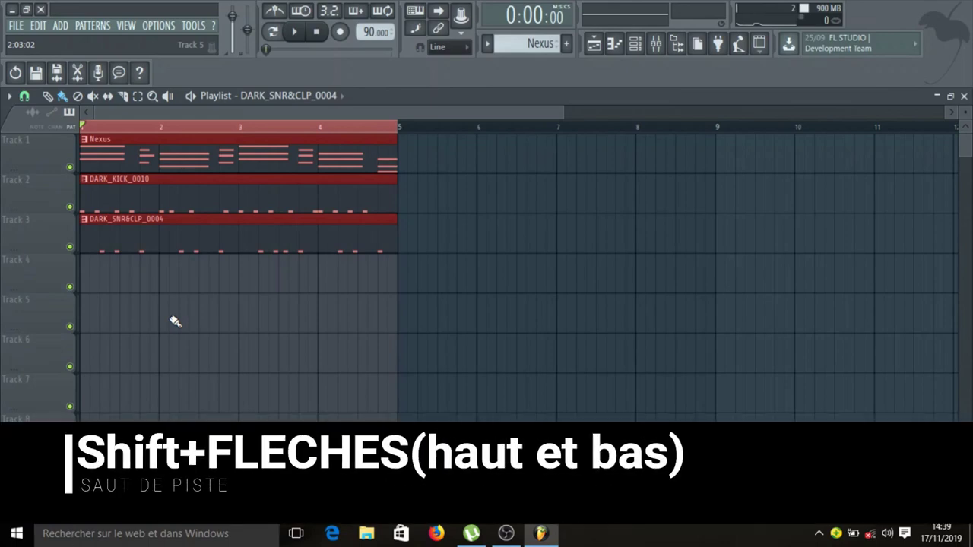
pyautogui.hotkey('shift', 'Down')
pyautogui.hotkey('shift', 'Down')
pyautogui.hotkey('shift', 'Down')
pyautogui.hotkey('shift', 'Down')
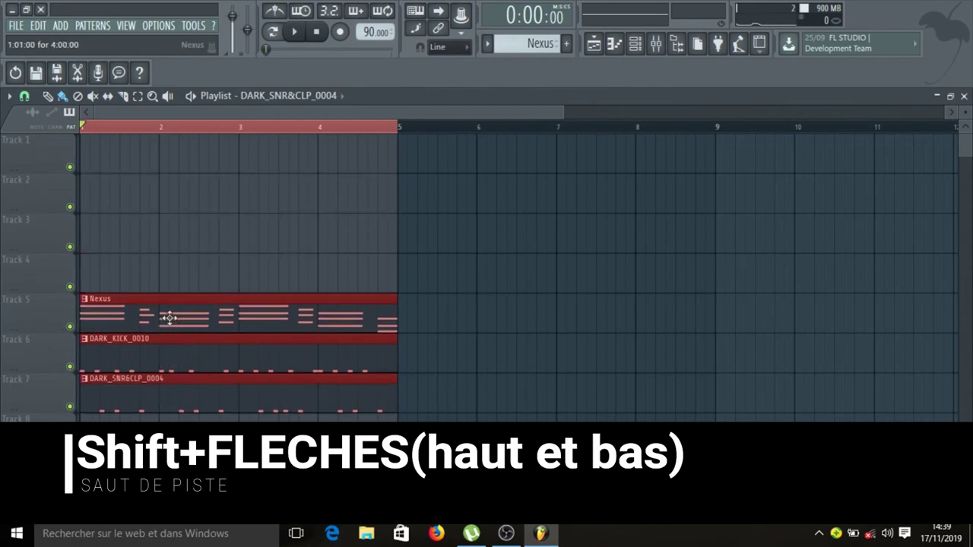
pyautogui.hotkey('shift', 'Up')
pyautogui.hotkey('shift', 'Up')
pyautogui.hotkey('shift', 'Up')
pyautogui.hotkey('shift', 'Up')
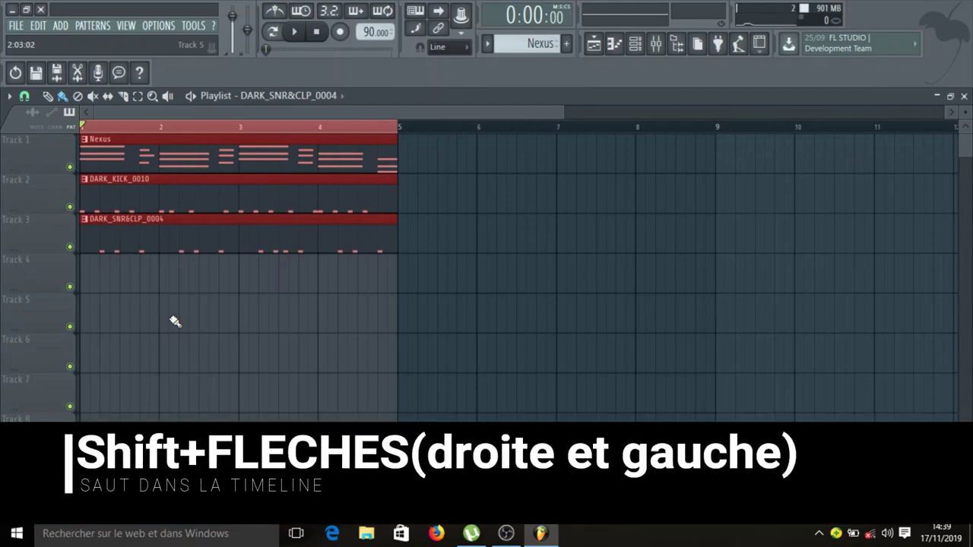
# - Shift the selected clips three beats later in the timeline and back to bar 1
pyautogui.hotkey('shift', 'Right')
pyautogui.hotkey('shift', 'Right')
pyautogui.hotkey('shift', 'Right')
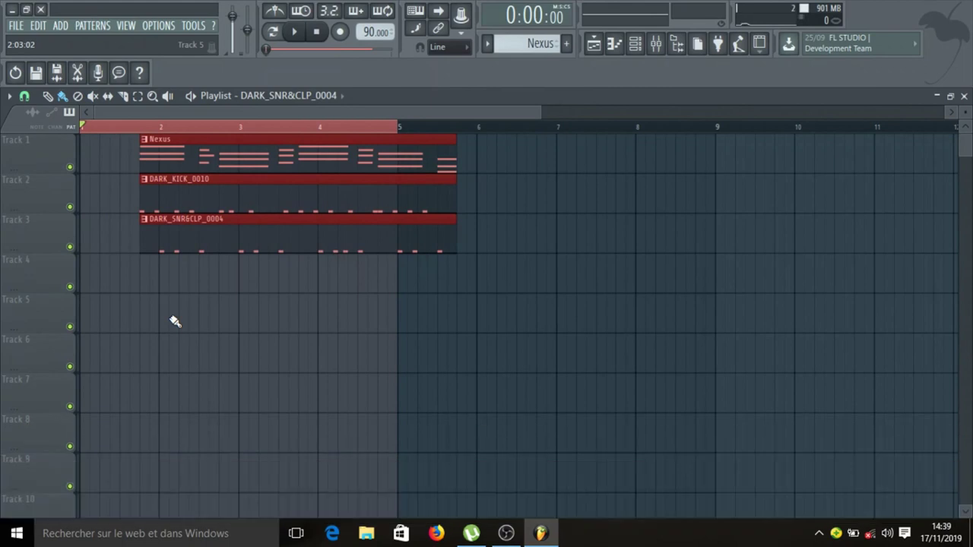
pyautogui.hotkey('shift', 'Left')
pyautogui.hotkey('shift', 'Left')
pyautogui.hotkey('shift', 'Left')
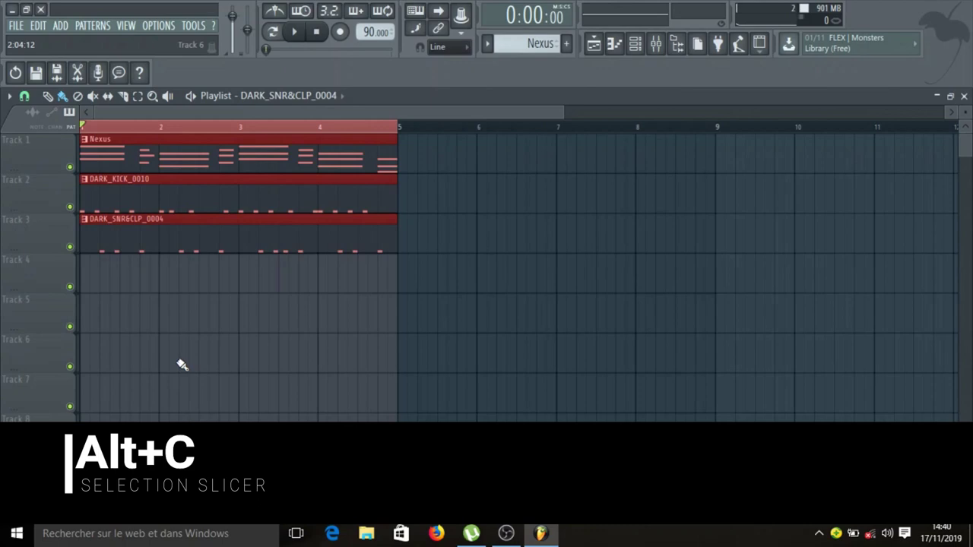
# - Try slicing the DARK_KICK_0010 clip near the end of bar 4 twice, undo each cut, and switch to the brush tool
pyautogui.hotkey('alt', 'c')
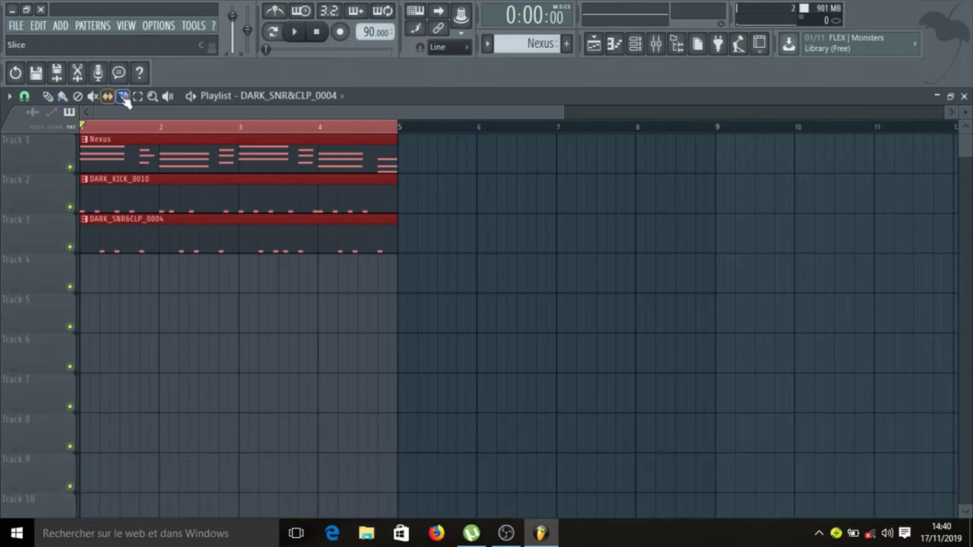
pyautogui.click(124, 97)
pyautogui.moveTo(378, 180); pyautogui.dragTo(382, 217)
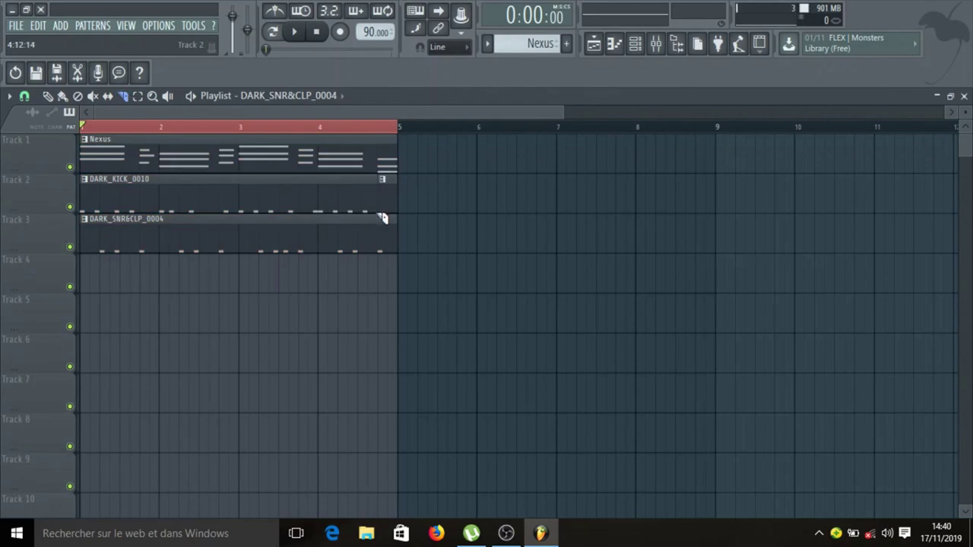
pyautogui.hotkey('ctrl', 'z')
pyautogui.moveTo(384, 189); pyautogui.dragTo(385, 210)
pyautogui.hotkey('ctrl', 'z')
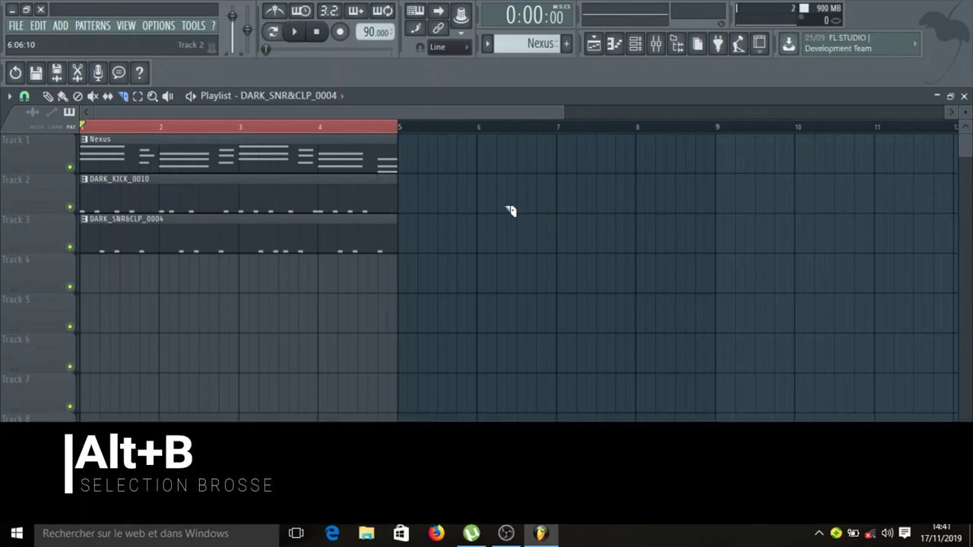
pyautogui.hotkey('alt', 'b')
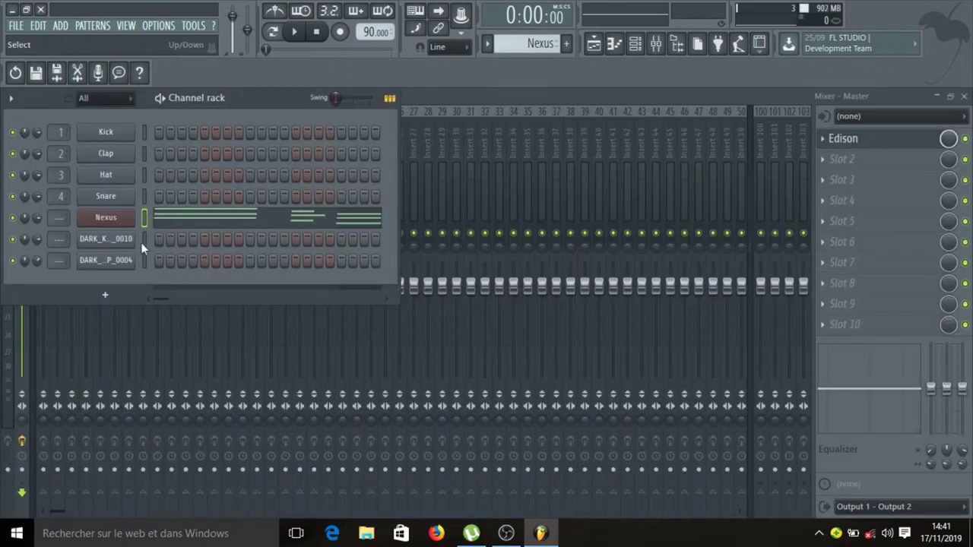
# - Add the DARK_KICK_0010 and DARK_SNR&CLP_0004 channels to the Nexus selection and route the selected channels to consecutive mixer tracks starting from Insert 1
pyautogui.rightClick(143, 242)
pyautogui.rightClick(145, 258)
pyautogui.click(635, 44)
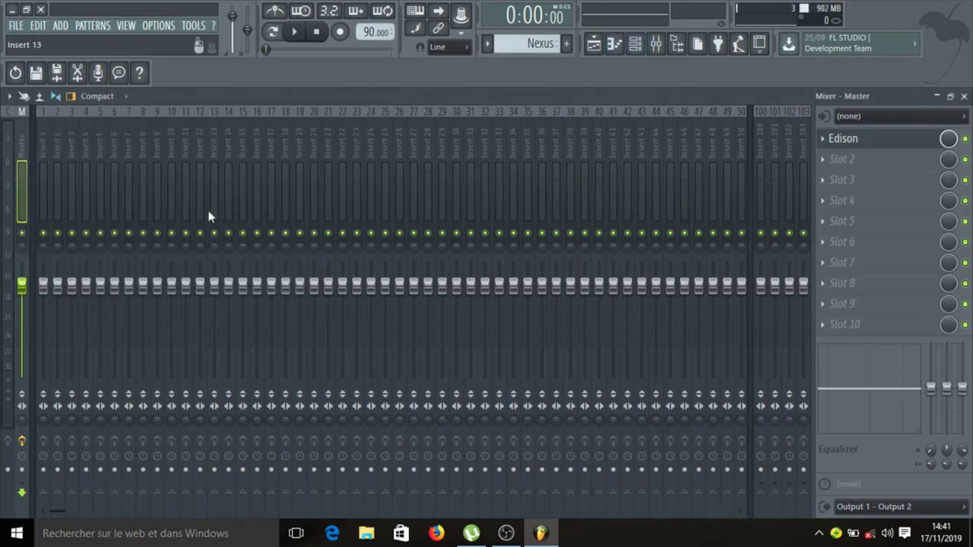
pyautogui.rightClick(41, 202)
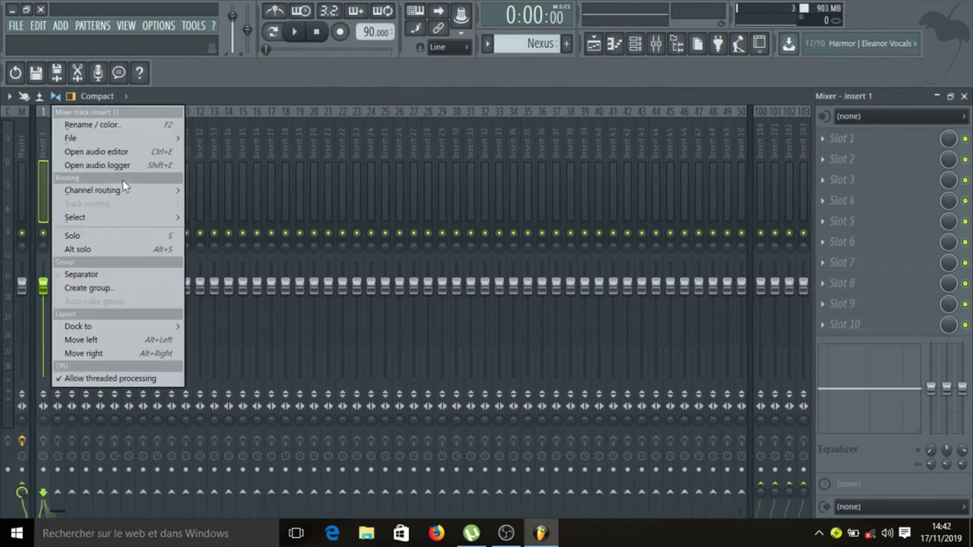
pyautogui.moveTo(127, 193)
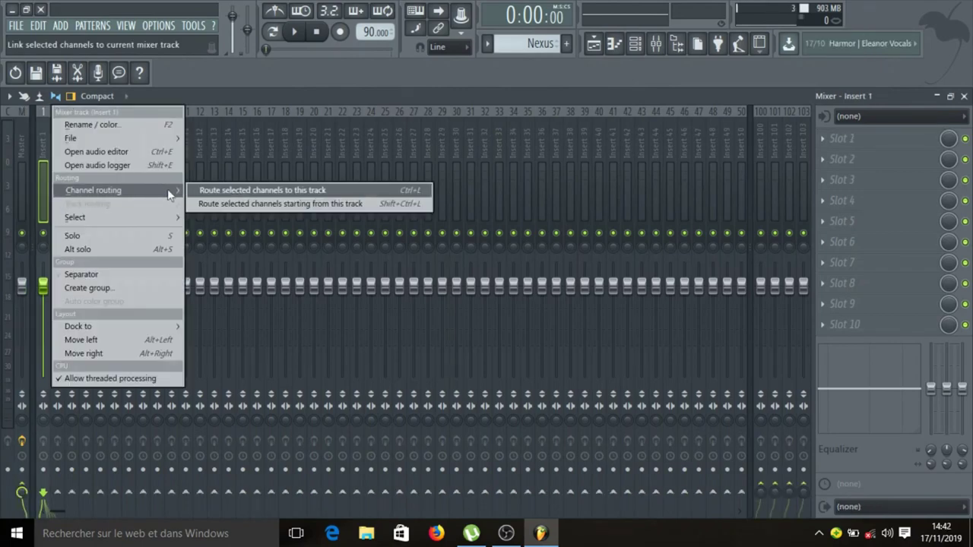
pyautogui.click(354, 203)
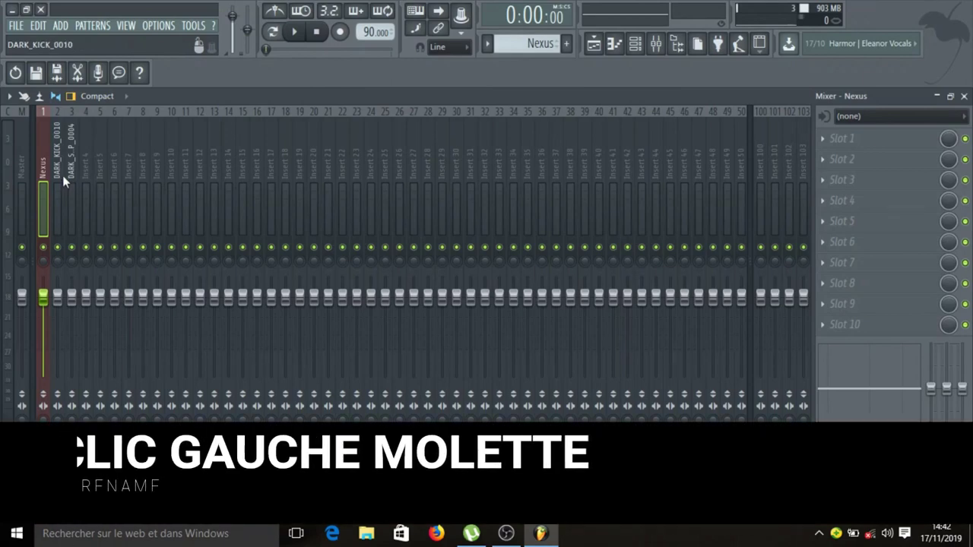
# - Open the name editor of the DARK_KICK_0010 mixer track, close it without renaming, and view the track's Rename / color option
pyautogui.middleClick(63, 178)
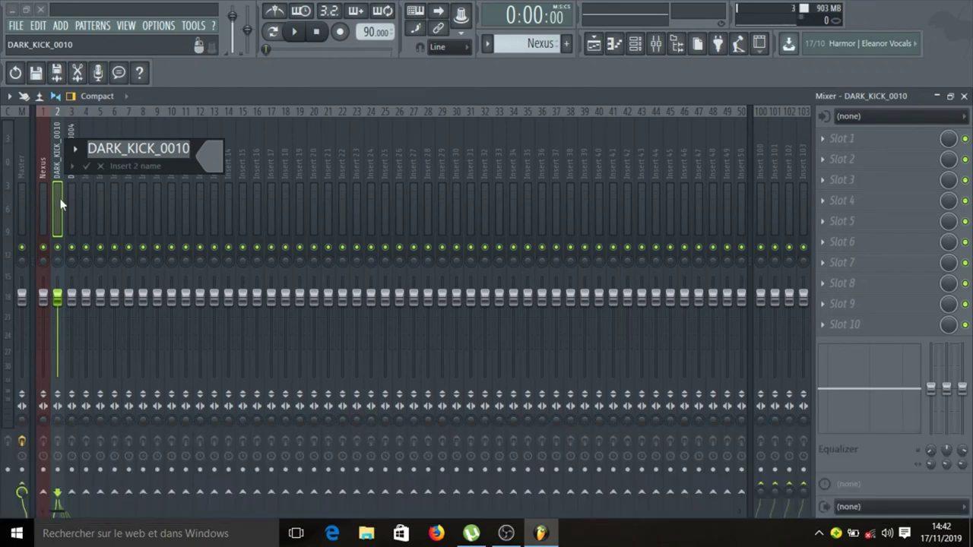
pyautogui.press('Return')
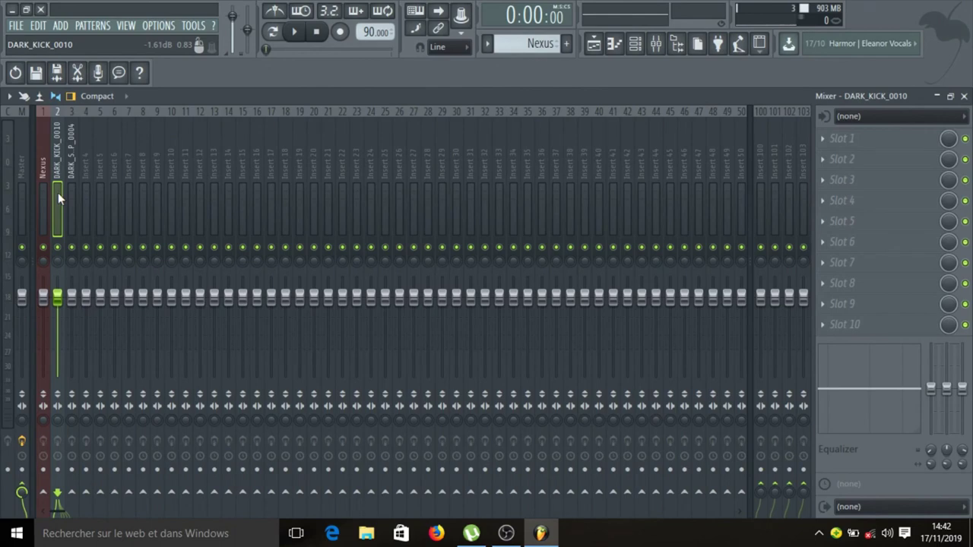
pyautogui.rightClick(58, 192)
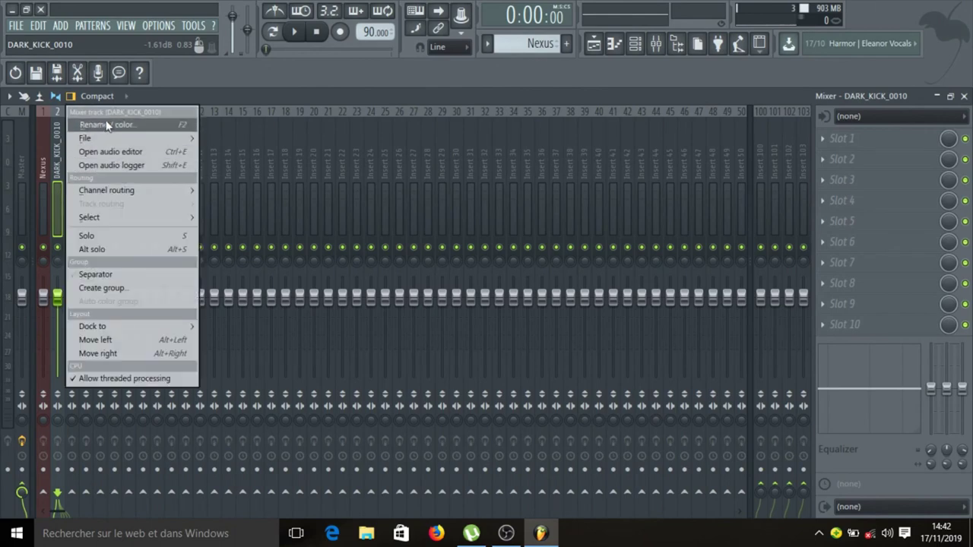
pyautogui.click(269, 95)
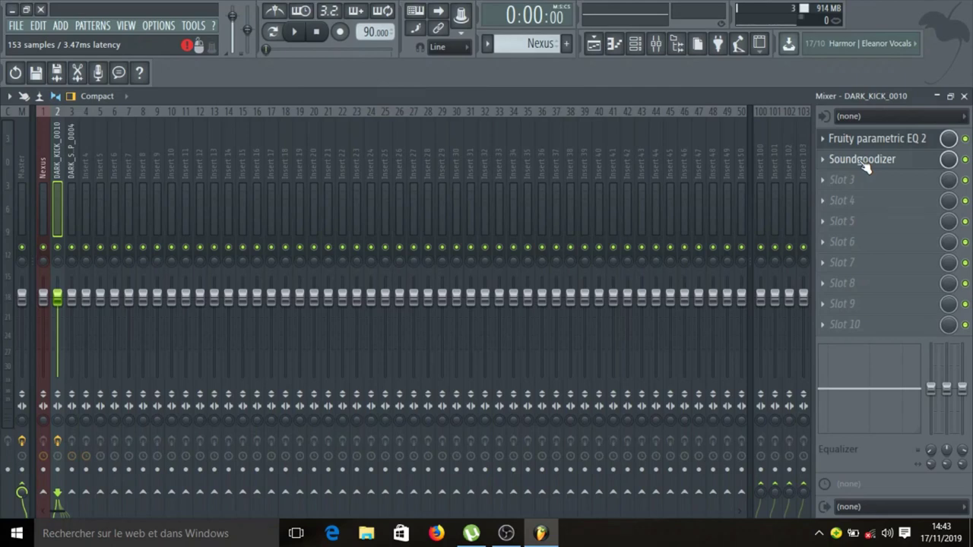
# - Rearrange the DARK_KICK_0010 track's effects, moving Soundgoodizer through slots 1 and 7 to slot 4, with Fruity parametric EQ 2 in slot 1
pyautogui.moveTo(865, 161); pyautogui.dragTo(865, 141)
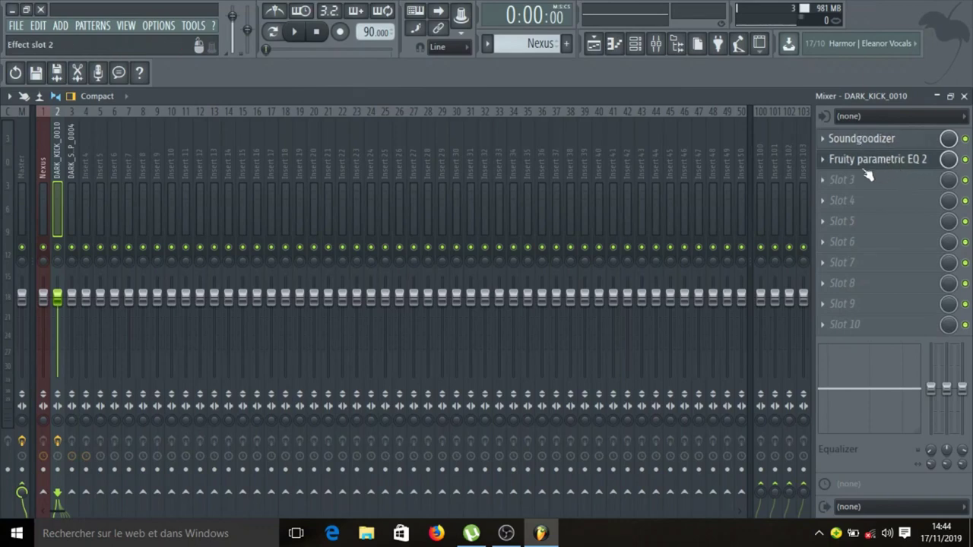
pyautogui.moveTo(876, 168); pyautogui.dragTo(888, 263)
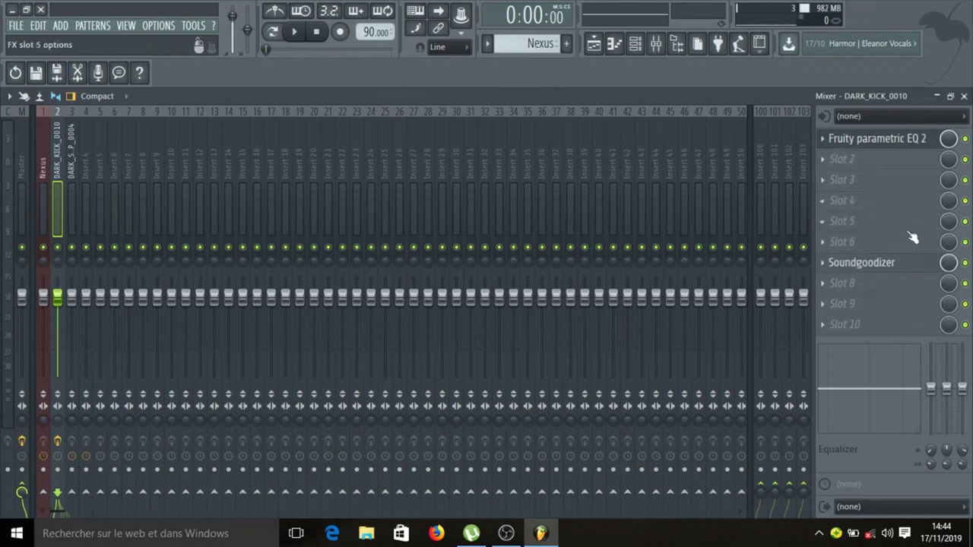
pyautogui.moveTo(884, 263); pyautogui.dragTo(884, 200)
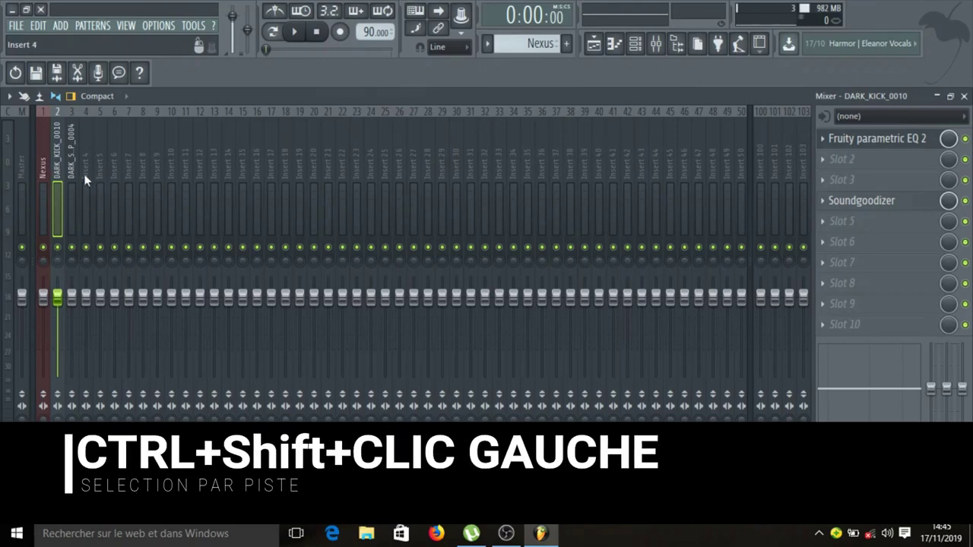
# - Add mixer tracks 4 to 7, 12, 15, 20, 25 and 30 to 36 to the selection alongside the DARK_KICK_0010 track
pyautogui.keyDown('ctrl'); pyautogui.keyDown('shift'); pyautogui.click(86, 181); pyautogui.keyUp('shift'); pyautogui.keyUp('ctrl')
pyautogui.keyDown('ctrl'); pyautogui.keyDown('shift'); pyautogui.click(100, 183); pyautogui.keyUp('shift'); pyautogui.keyUp('ctrl')
pyautogui.keyDown('ctrl'); pyautogui.keyDown('shift'); pyautogui.click(114, 186); pyautogui.keyUp('shift'); pyautogui.keyUp('ctrl')
pyautogui.keyDown('ctrl'); pyautogui.keyDown('shift'); pyautogui.click(128, 188); pyautogui.keyUp('shift'); pyautogui.keyUp('ctrl')
pyautogui.keyDown('ctrl'); pyautogui.keyDown('shift'); pyautogui.click(199, 199); pyautogui.keyUp('shift'); pyautogui.keyUp('ctrl')
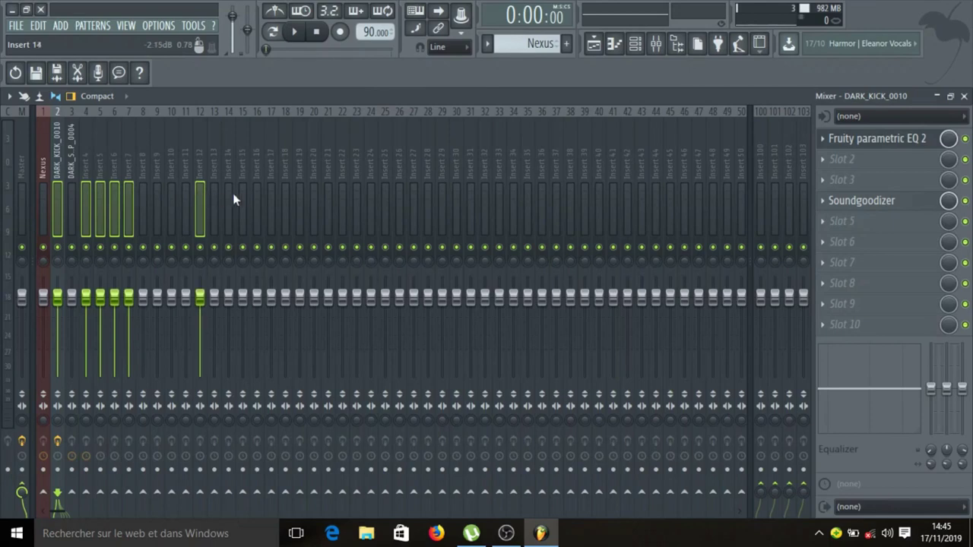
pyautogui.keyDown('ctrl'); pyautogui.keyDown('shift'); pyautogui.click(243, 196); pyautogui.keyUp('shift'); pyautogui.keyUp('ctrl')
pyautogui.keyDown('ctrl'); pyautogui.keyDown('shift'); pyautogui.click(314, 195); pyautogui.keyUp('shift'); pyautogui.keyUp('ctrl')
pyautogui.keyDown('ctrl'); pyautogui.keyDown('shift'); pyautogui.click(385, 196); pyautogui.keyUp('shift'); pyautogui.keyUp('ctrl')
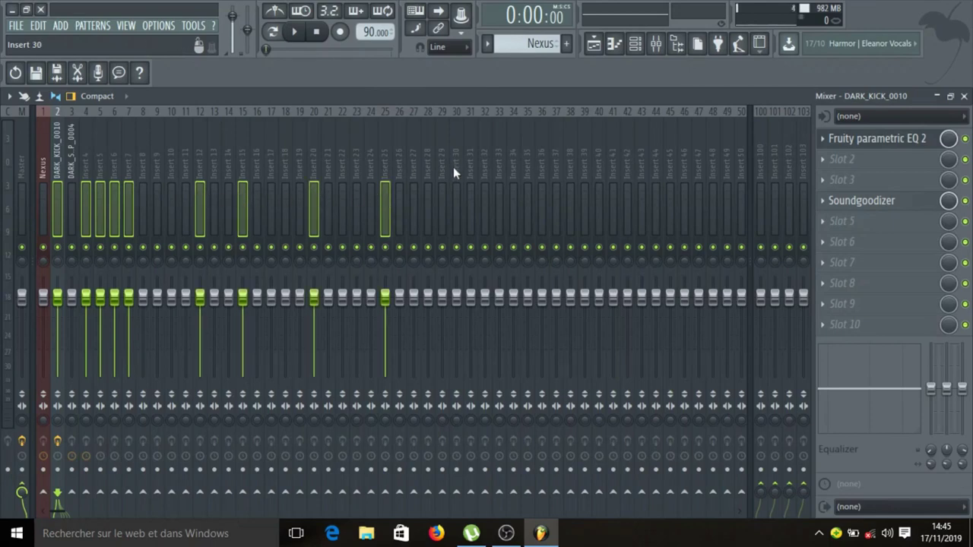
pyautogui.moveTo(454, 171); pyautogui.dragTo(538, 194)
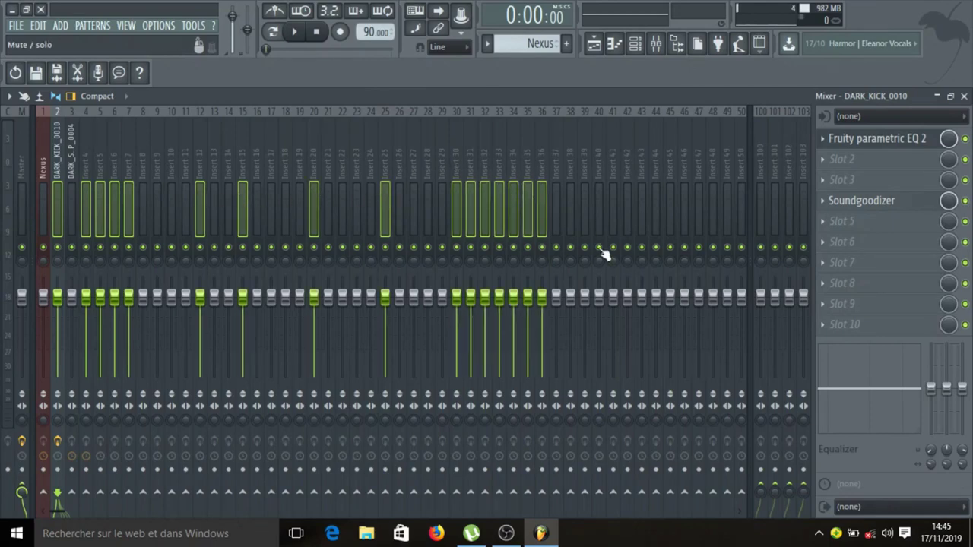